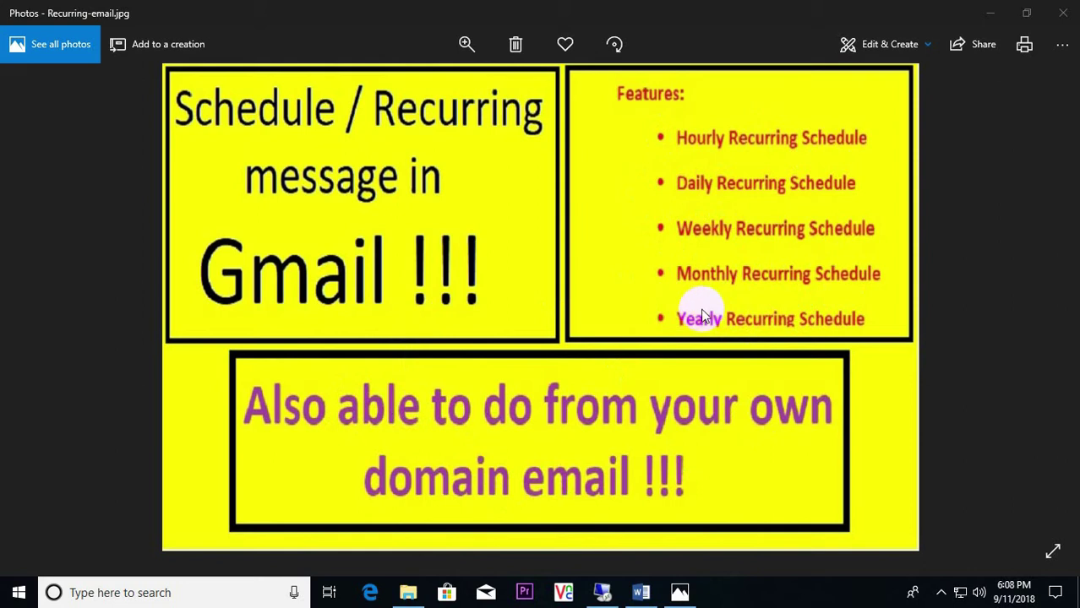
Step: Bring the Word document listing the email-scheduling steps to the front
click(639, 594)
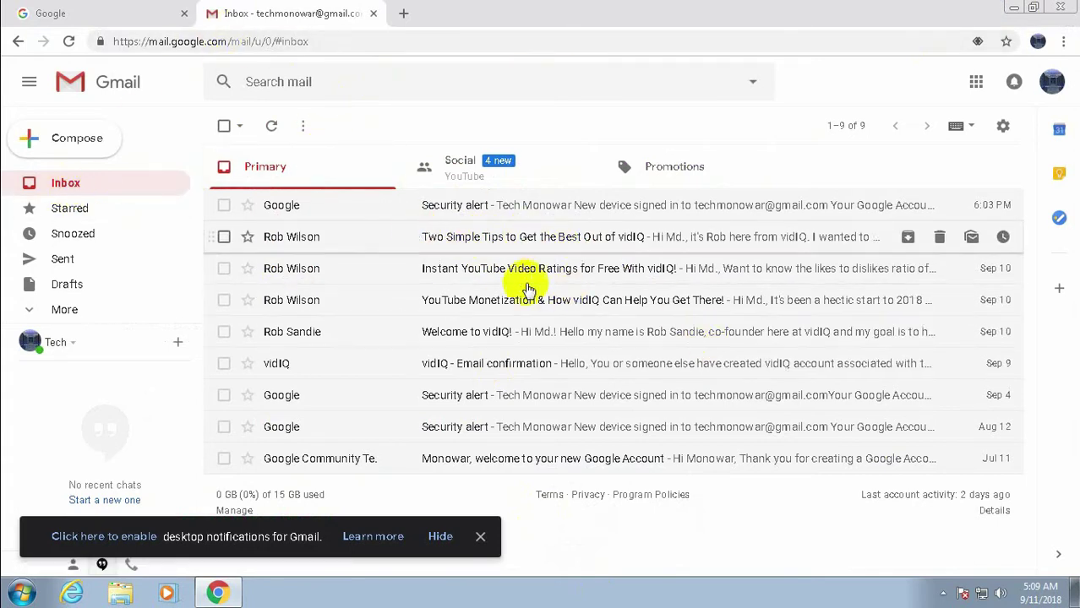
Step: Search Google for 'email studio for gmail'
click(91, 13)
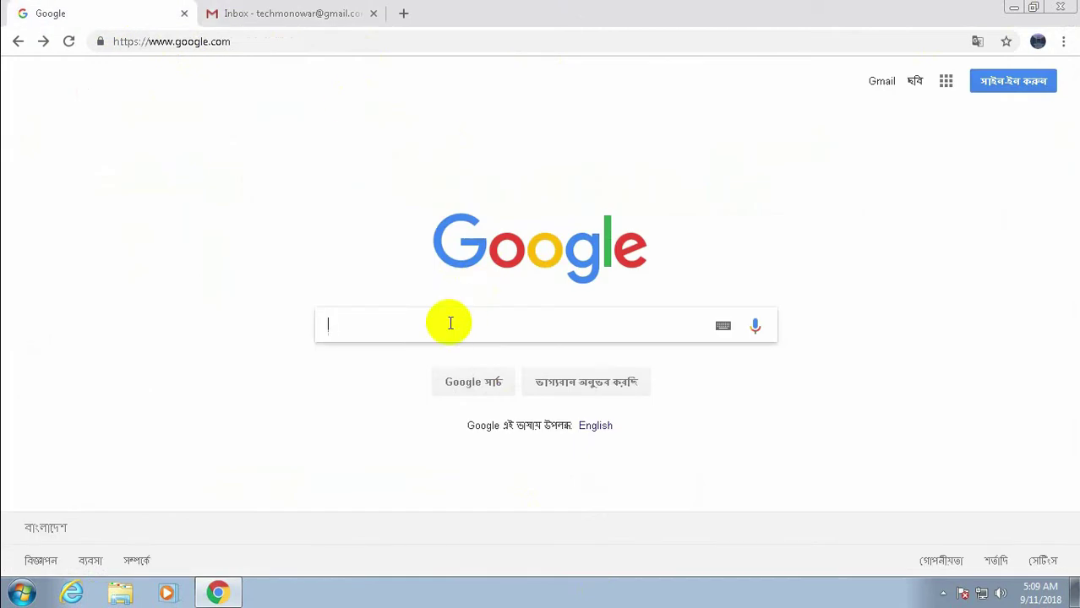
text(email studio for gmail)
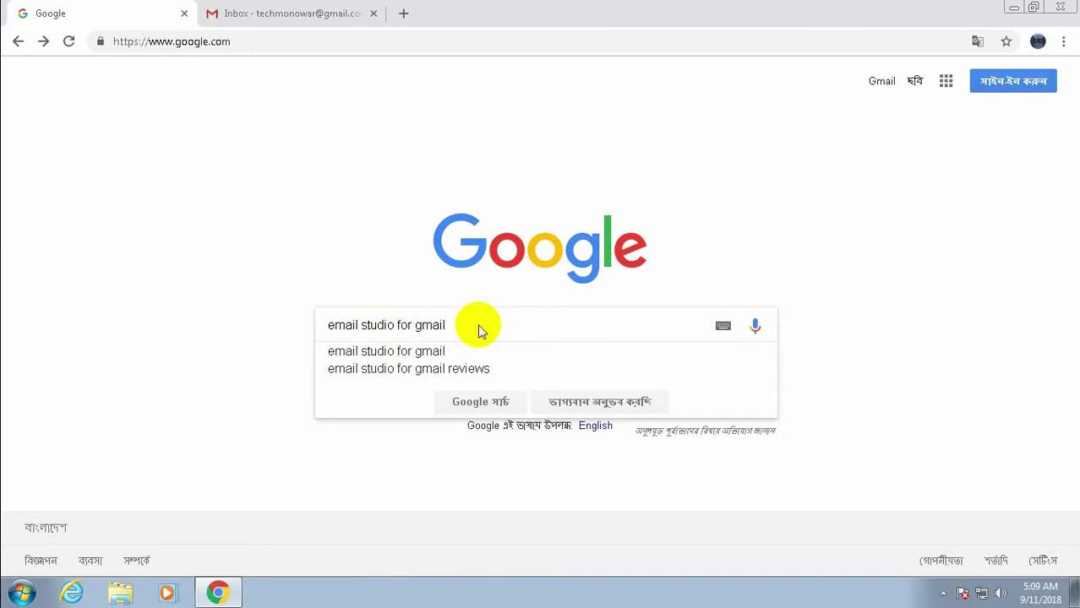
key(Return)
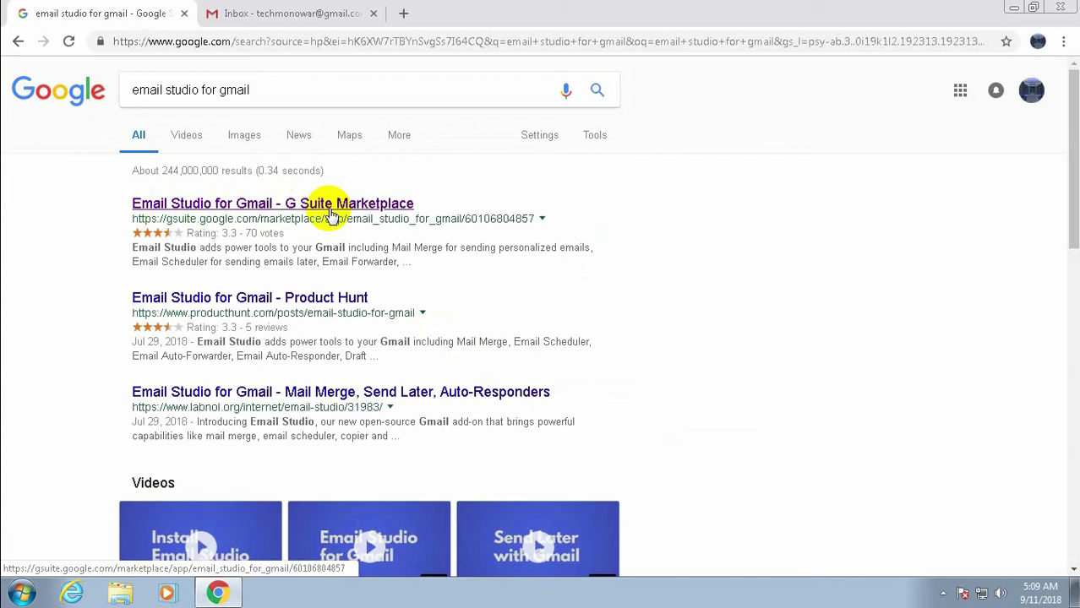
Step: Install Email Studio for Gmail from its Marketplace listing and allow it access to the chosen account
click(332, 211)
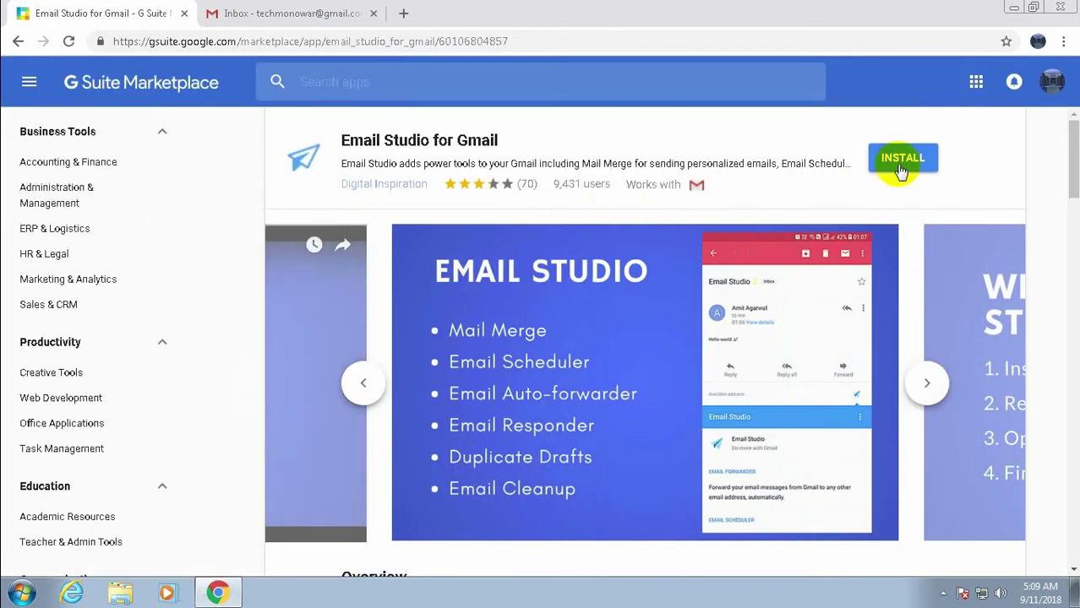
click(902, 162)
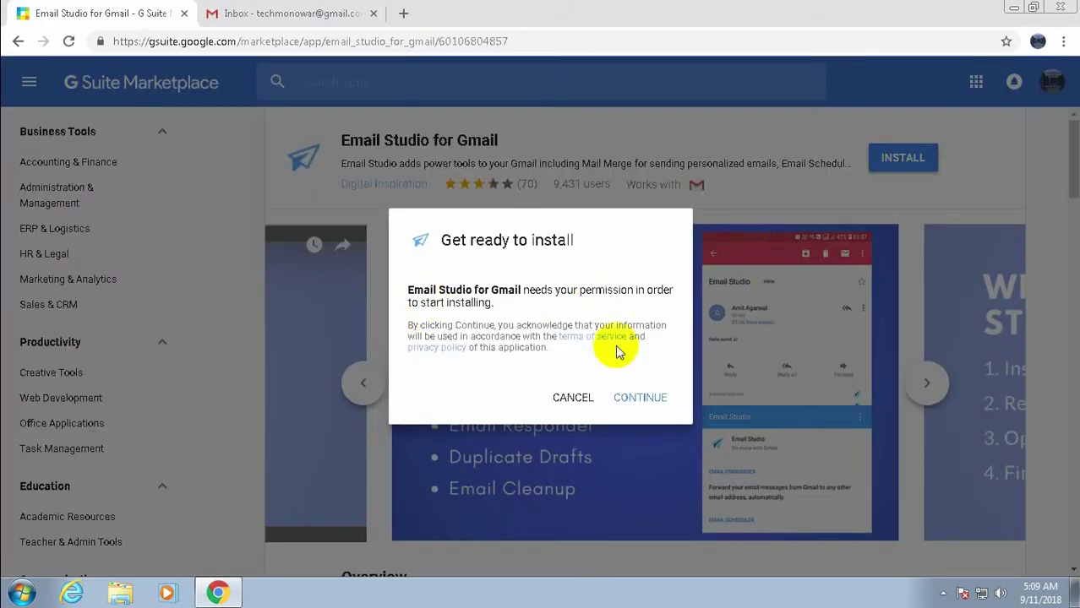
click(627, 394)
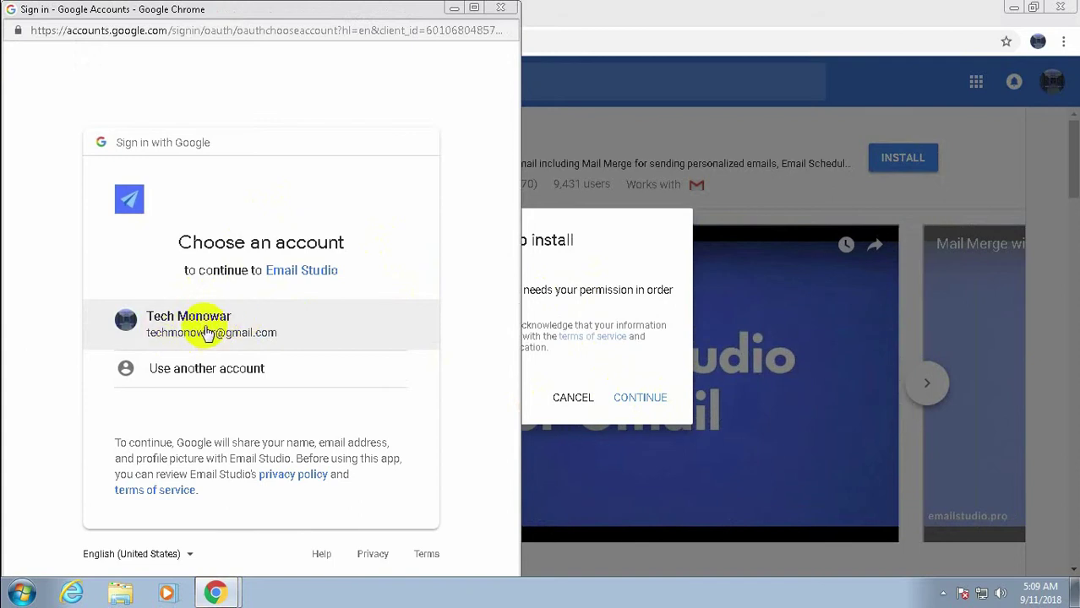
click(202, 332)
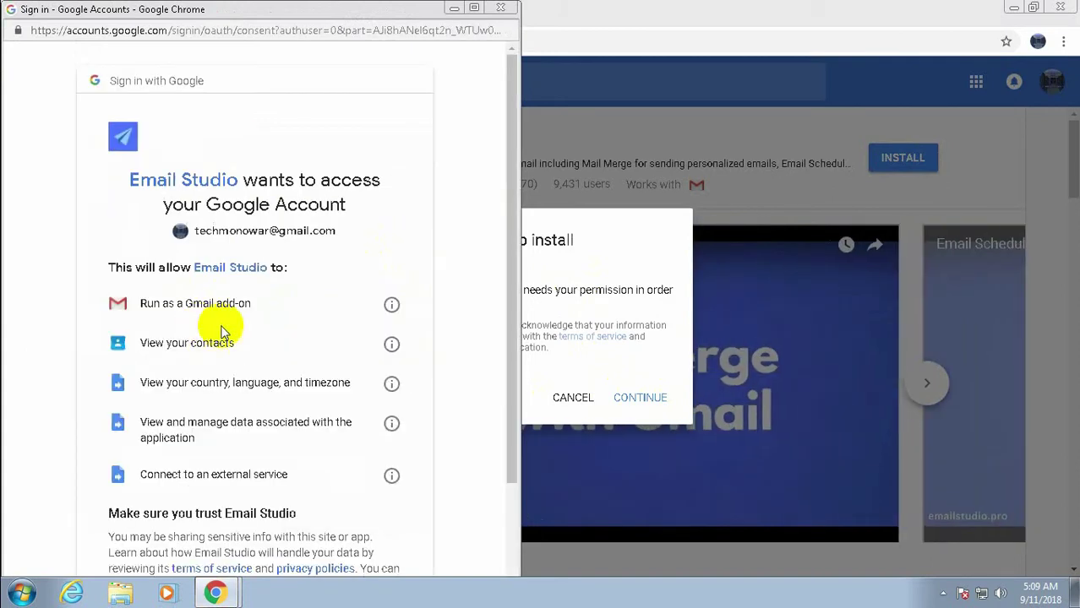
scroll(515, 176, down, 2)
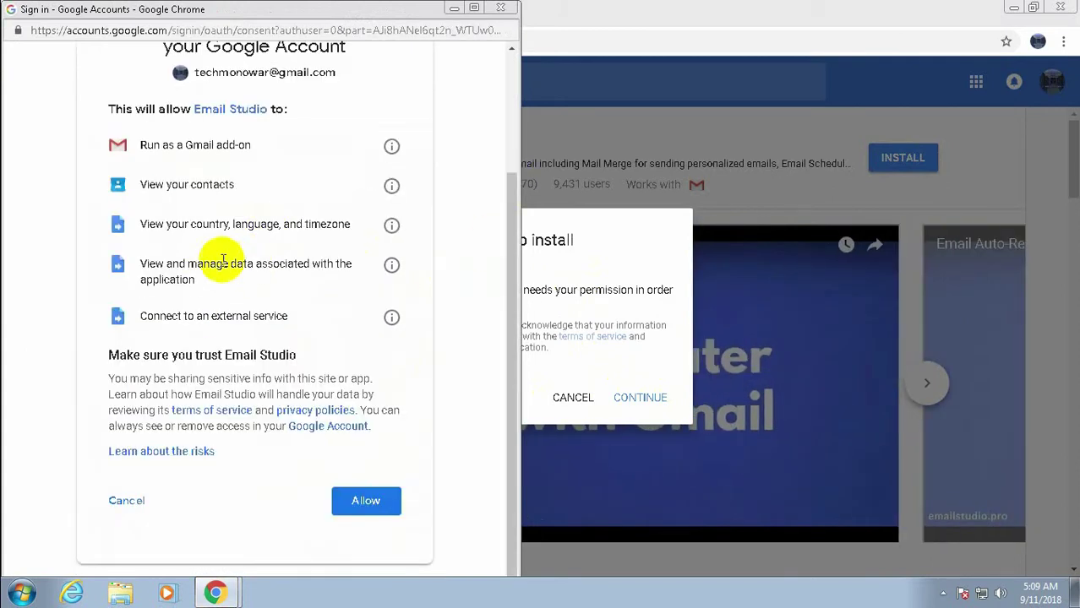
click(368, 502)
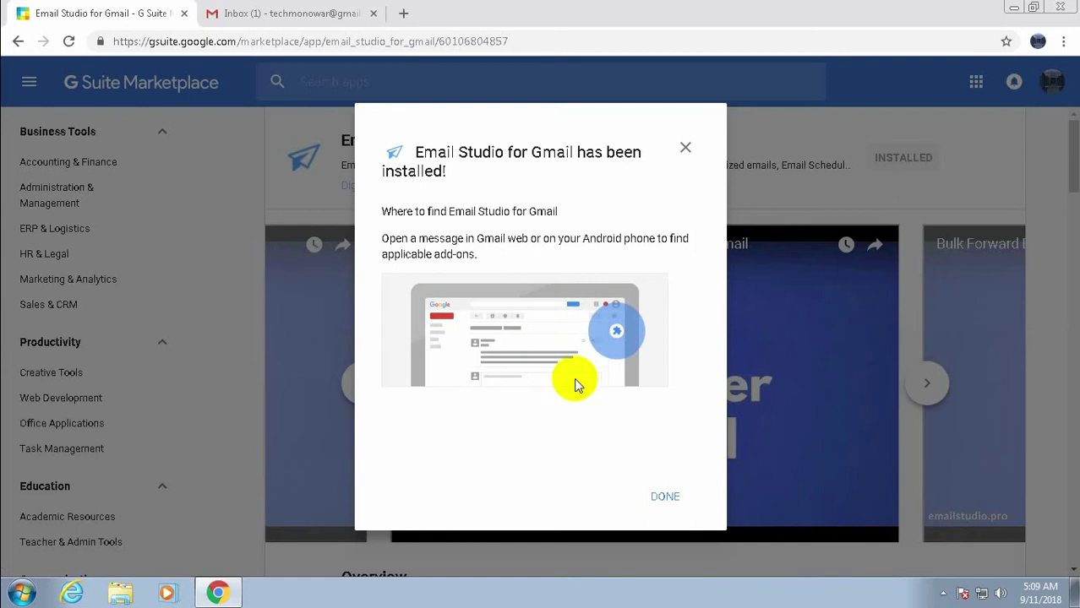
Step: Dismiss the install confirmation and open the 'Email Studio connected to your Google Account' email
click(665, 498)
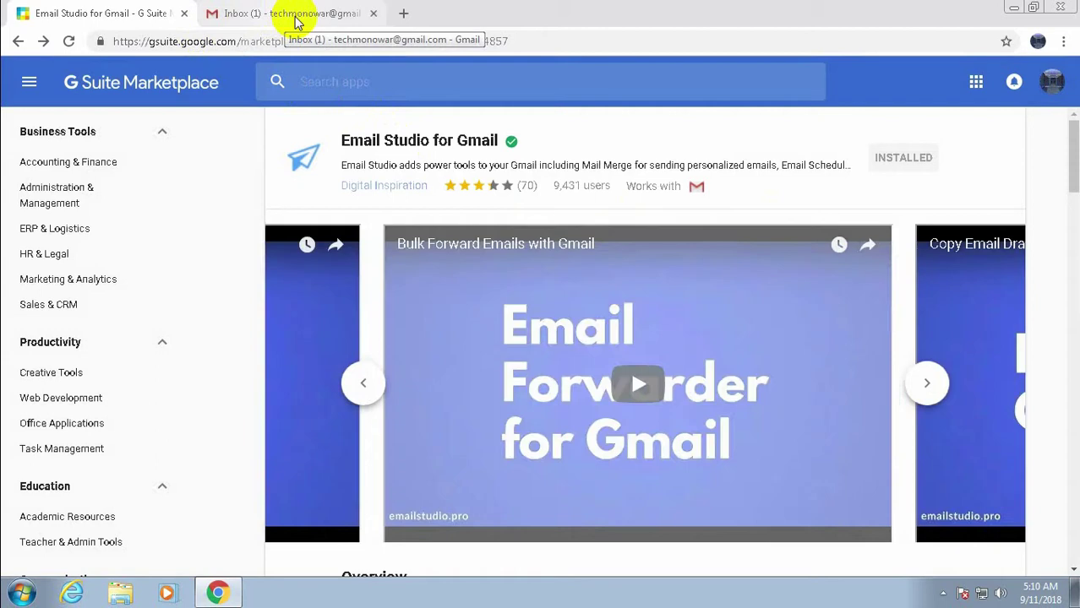
click(277, 17)
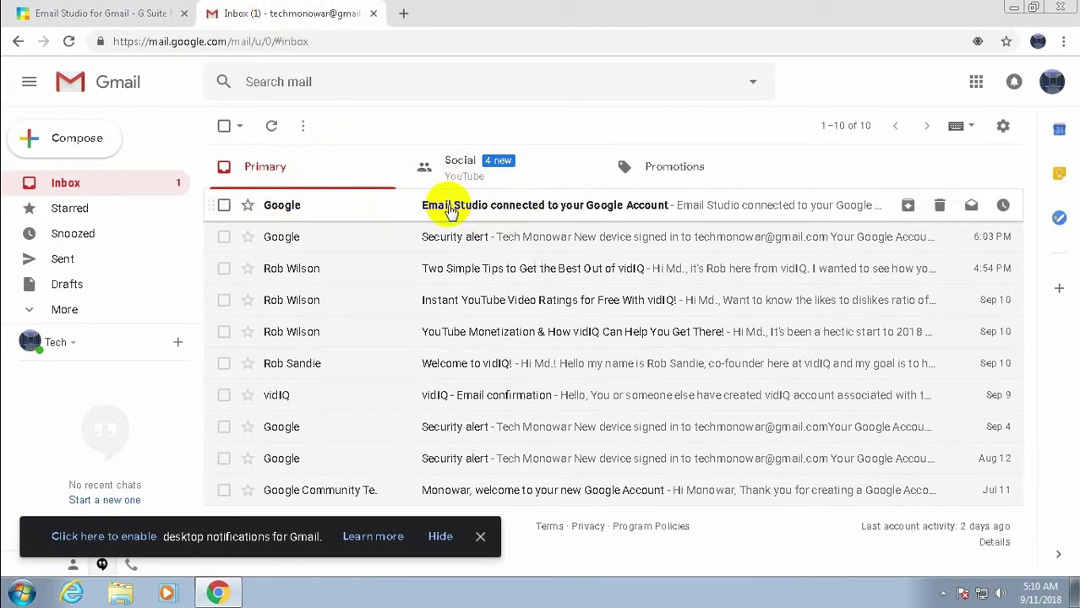
click(535, 210)
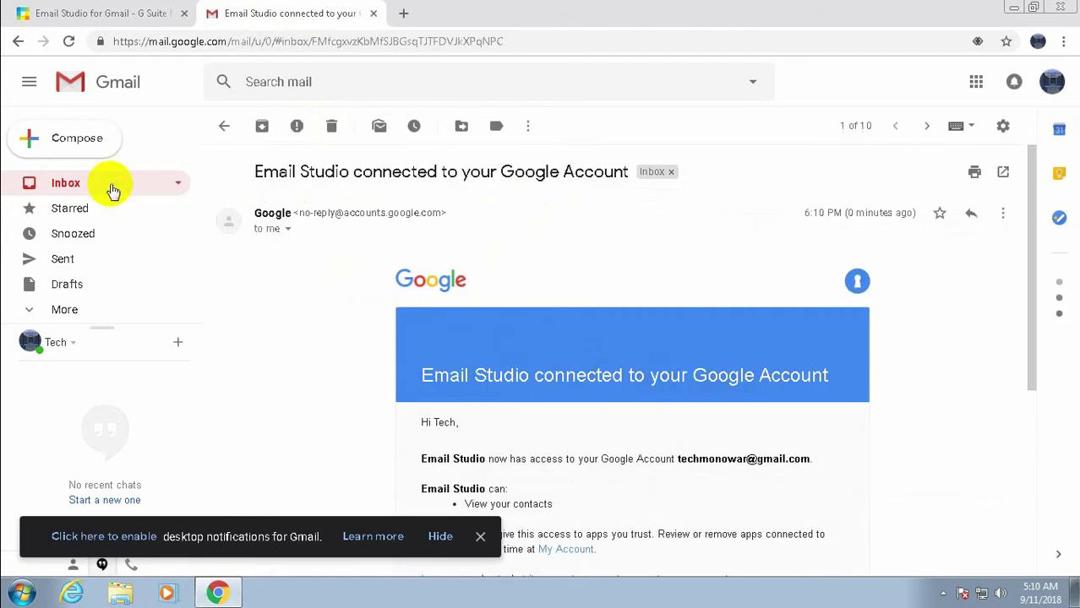
scroll(707, 321, down, 3)
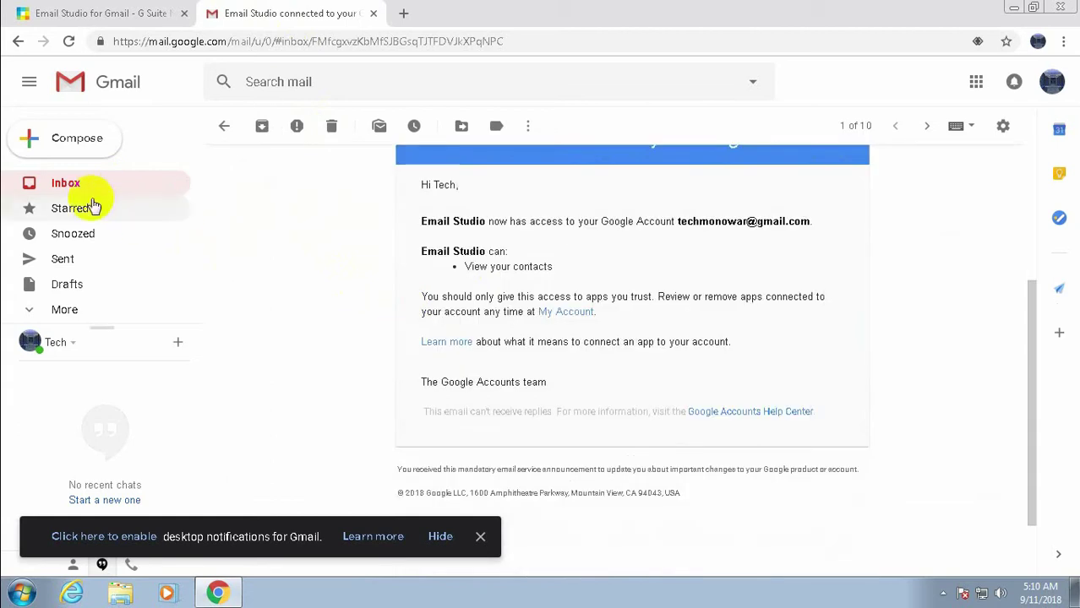
click(74, 191)
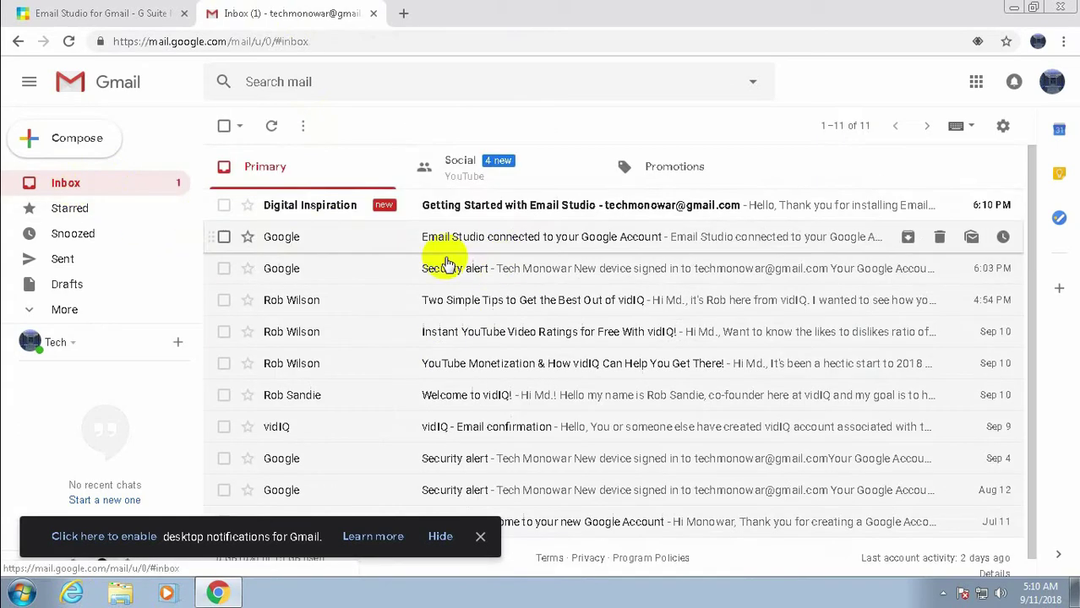
click(524, 205)
click(51, 183)
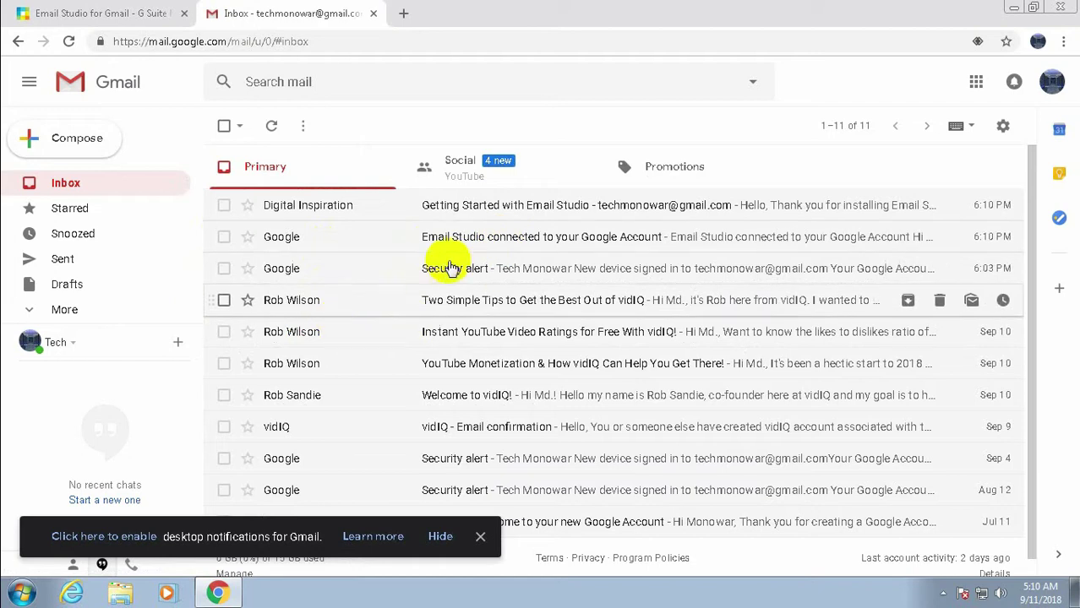
click(469, 236)
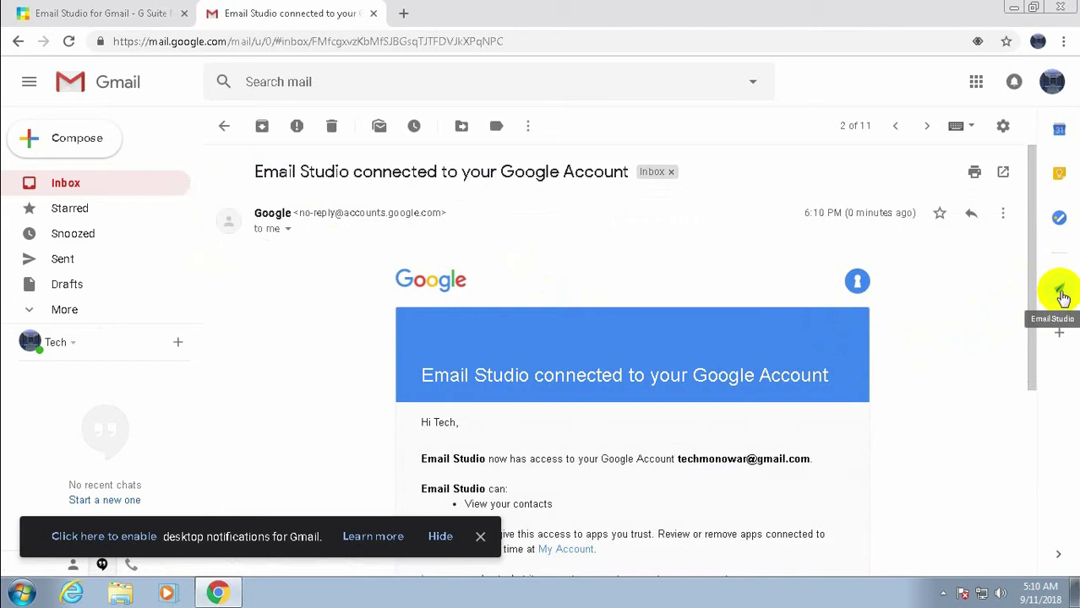
Step: Log in to Email Studio from its sidebar panel, grant permissions for the account, and close the confirmation page
click(1060, 293)
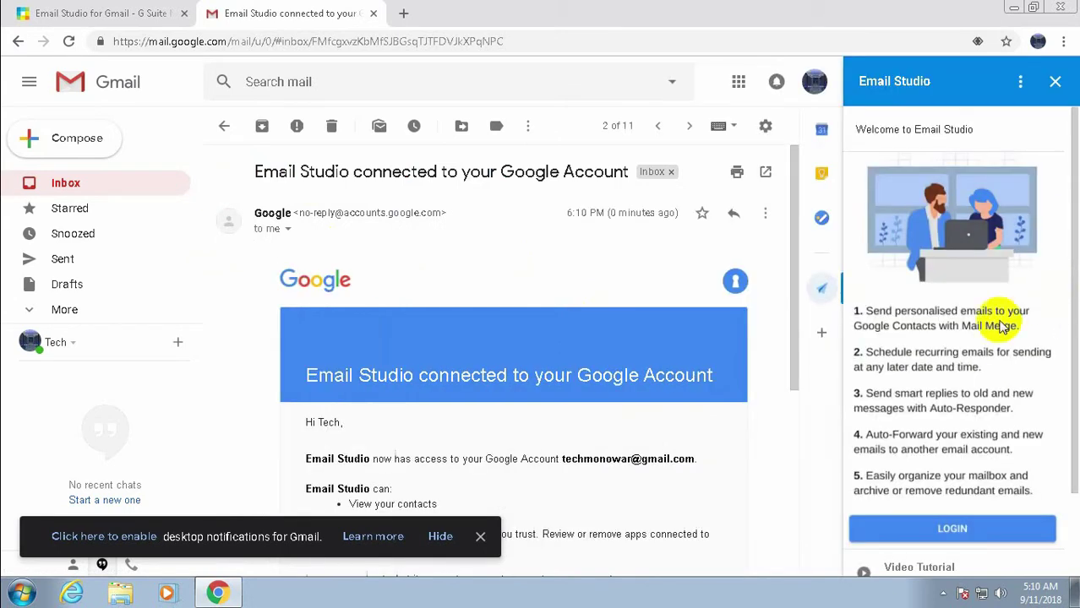
click(948, 527)
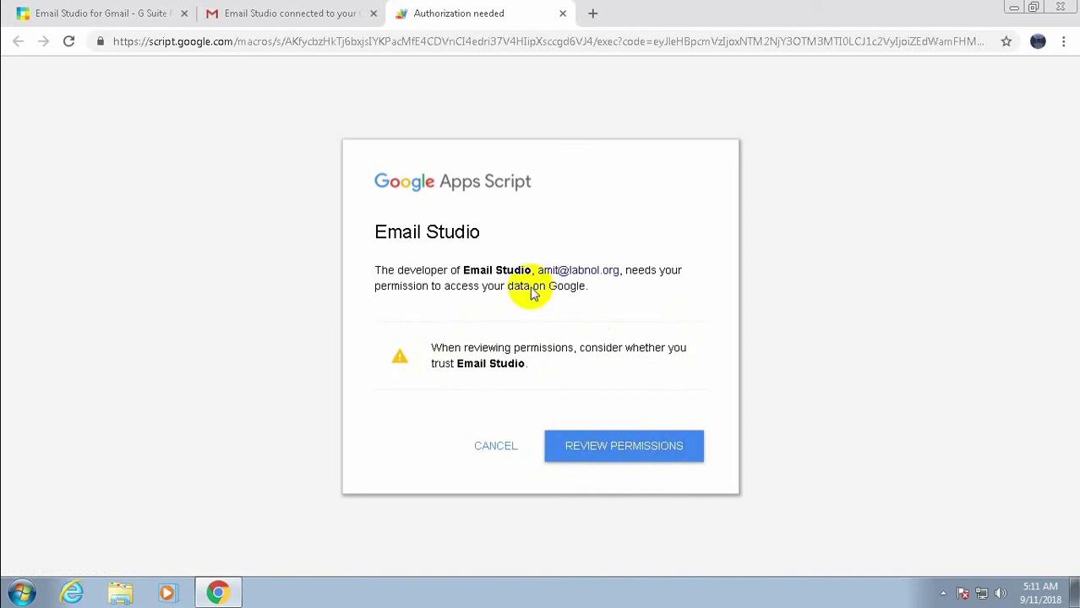
click(628, 451)
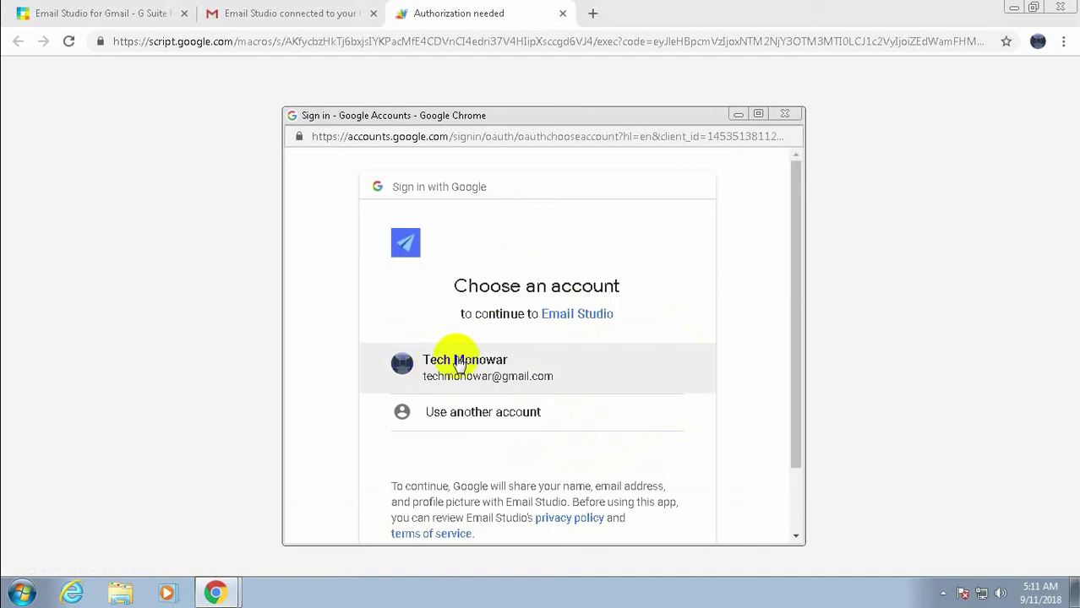
click(455, 369)
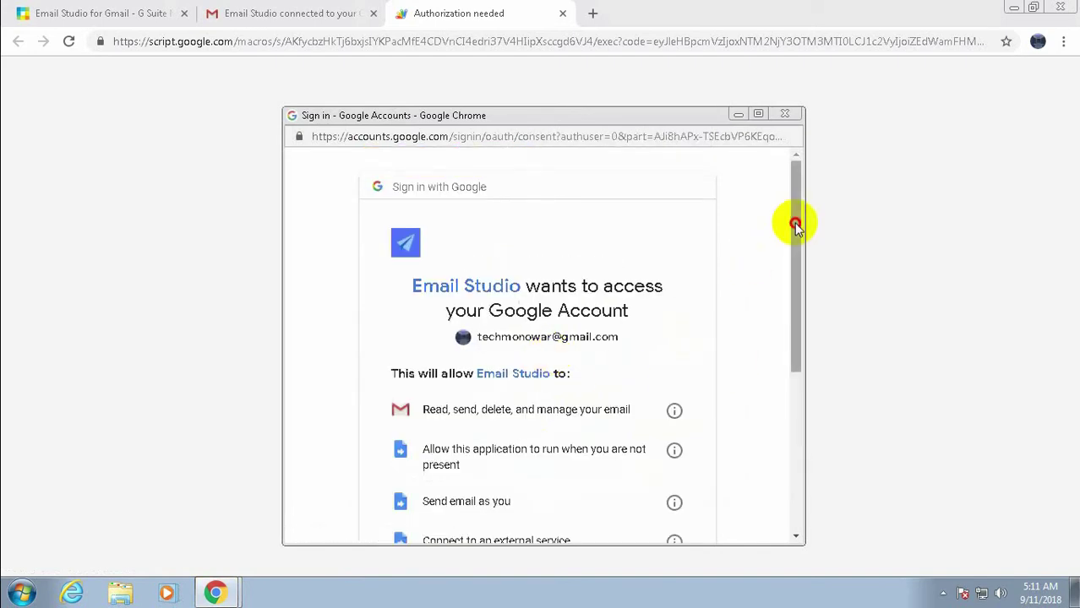
drag(791, 225, 793, 382)
click(639, 428)
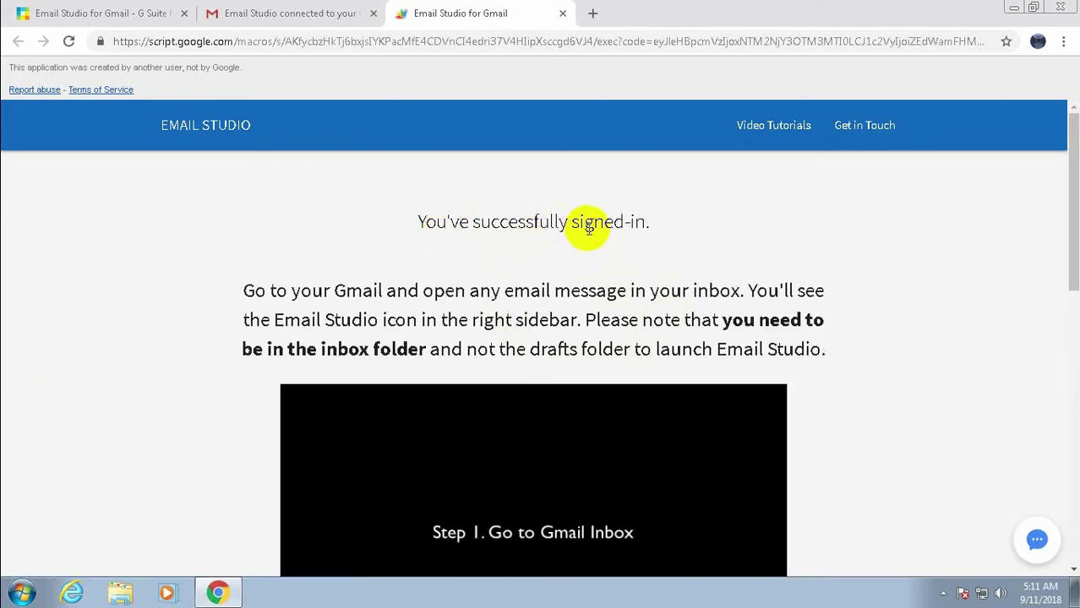
click(562, 15)
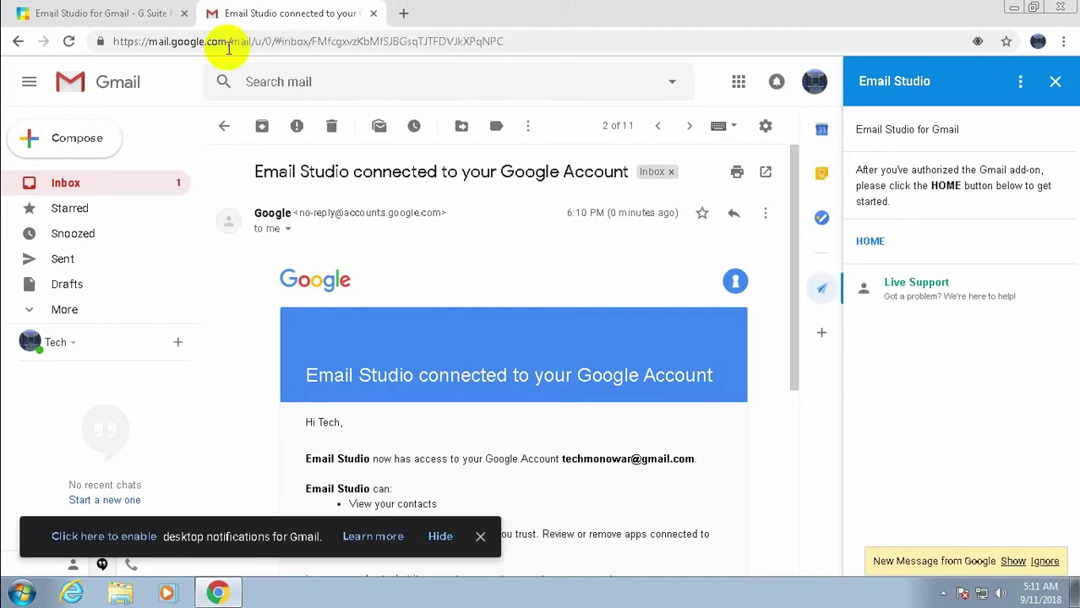
Step: Reopen the Email Studio connected message, view the add-on's tool menu, then return to the inbox
click(70, 191)
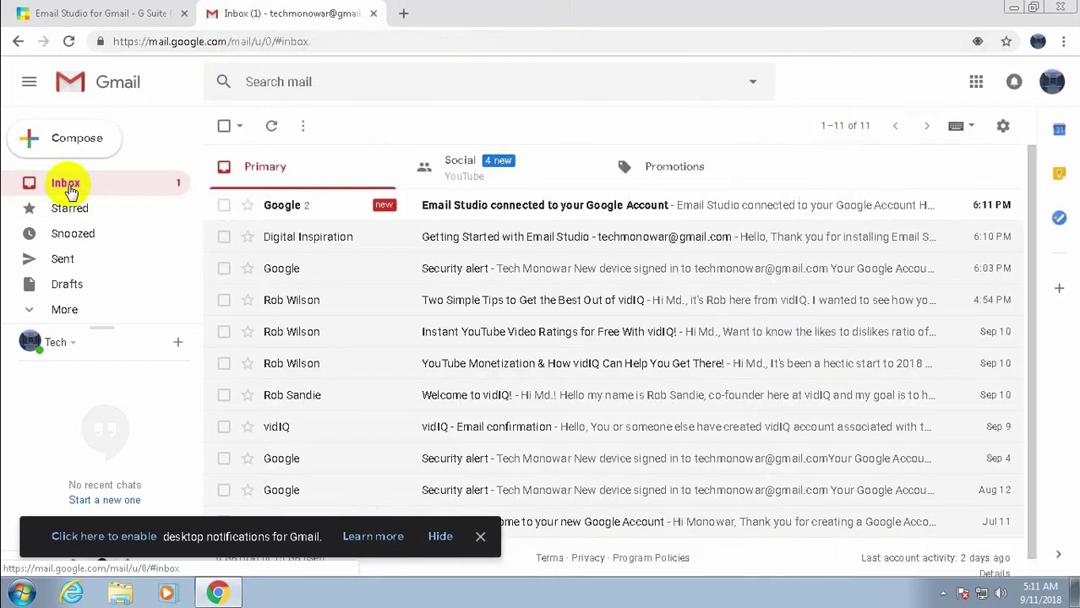
click(477, 212)
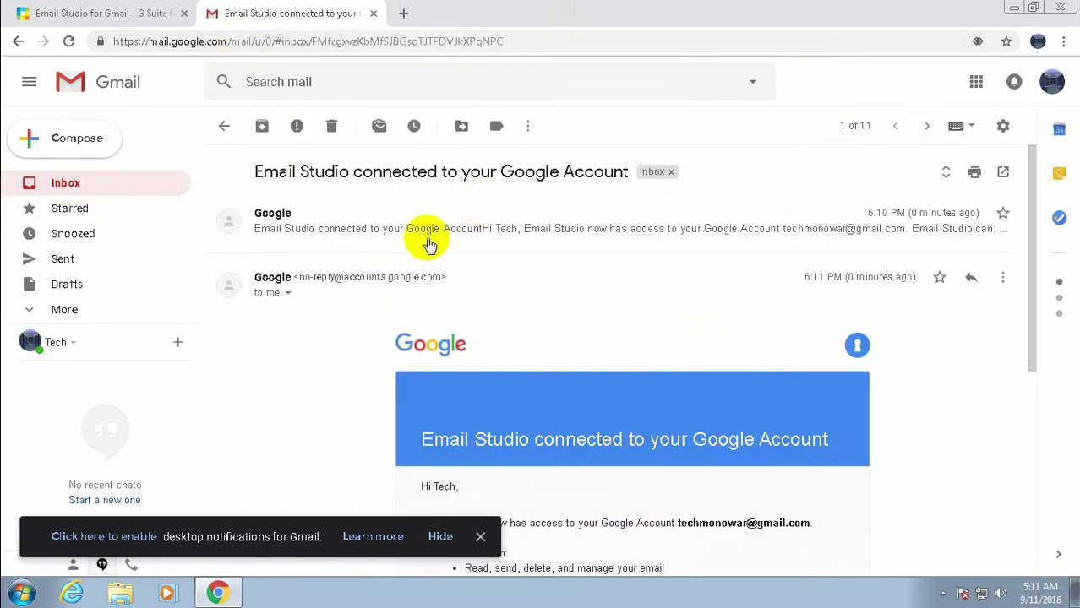
click(52, 183)
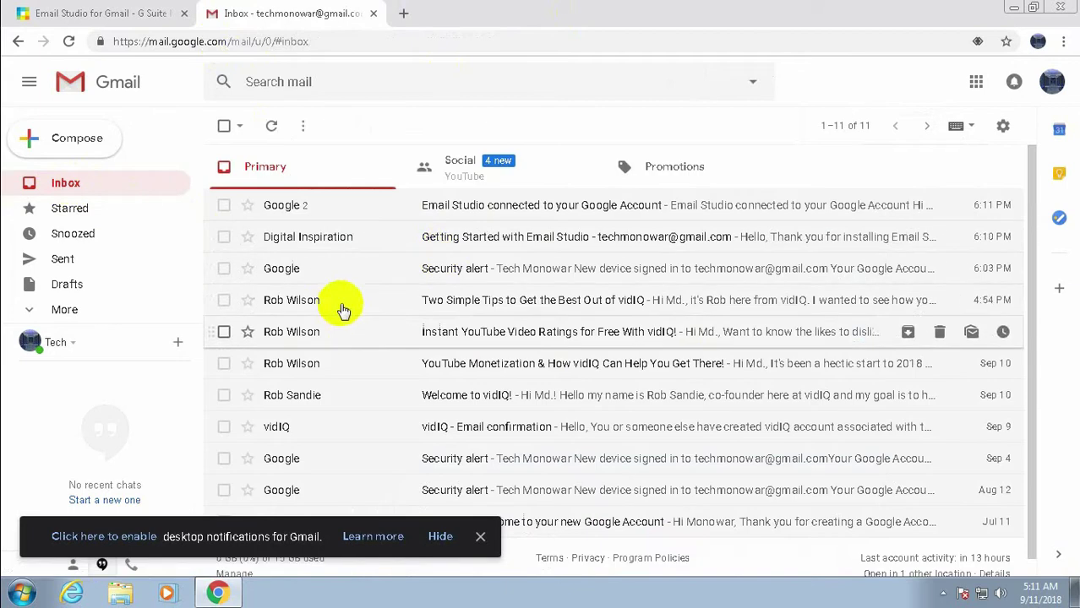
click(460, 210)
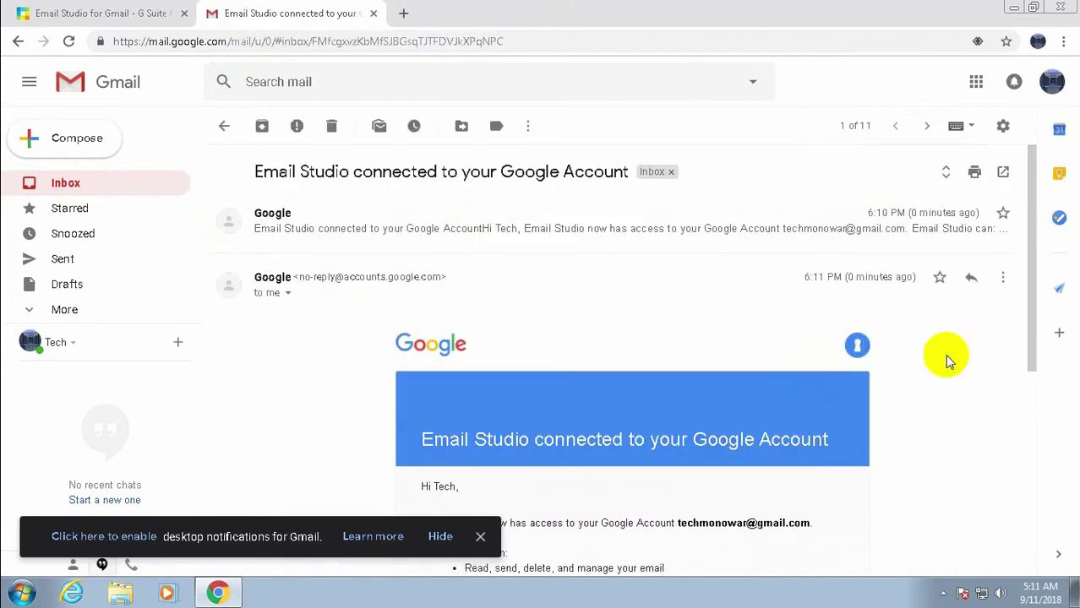
click(1060, 291)
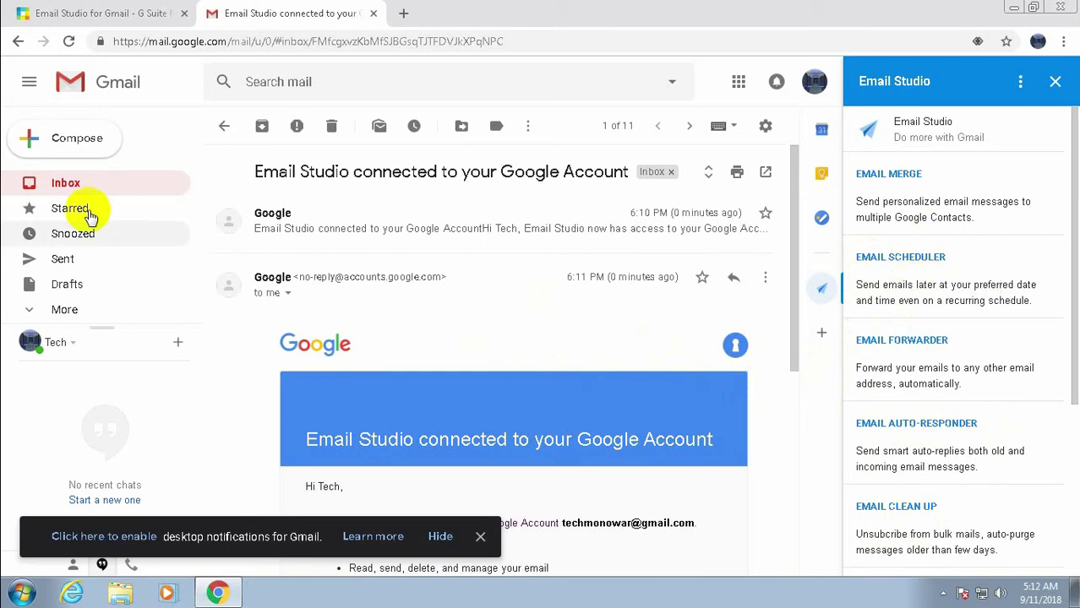
click(65, 183)
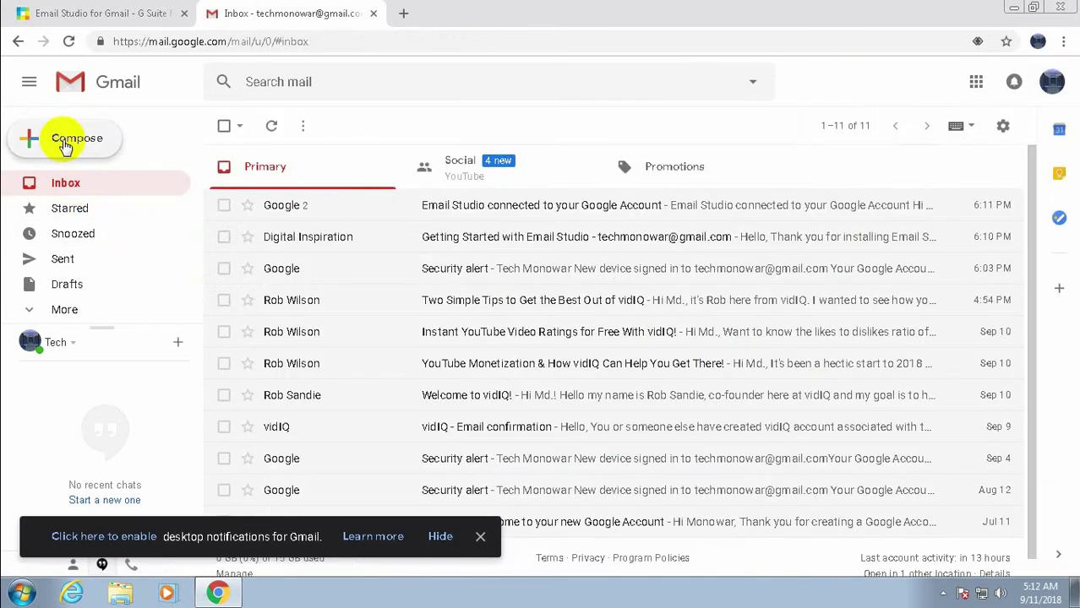
Step: Start a new email to a suggested contact with the subject 'Notification'
click(66, 143)
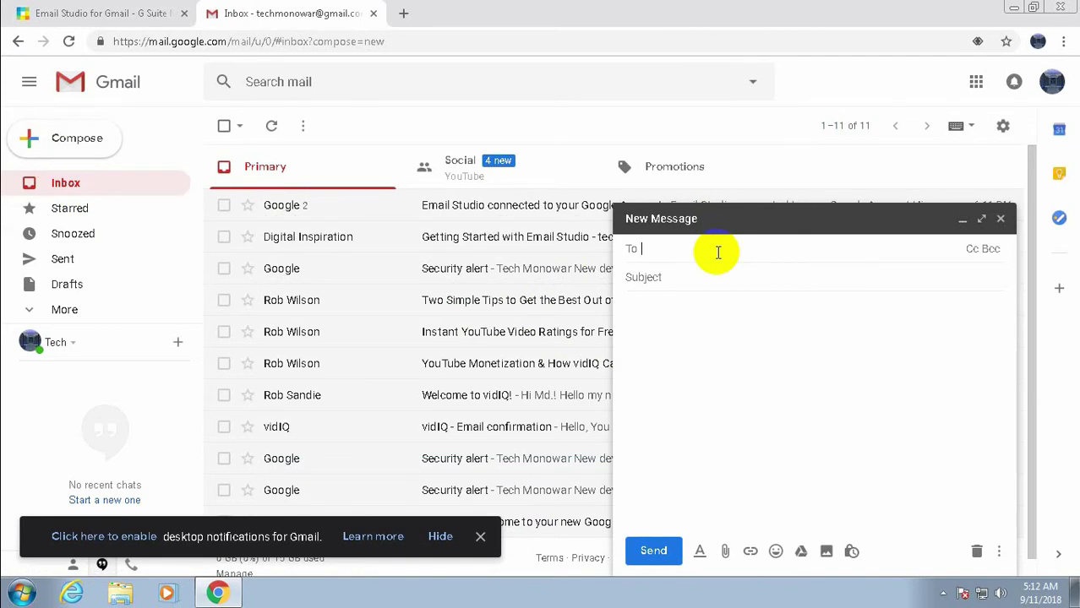
text(mon)
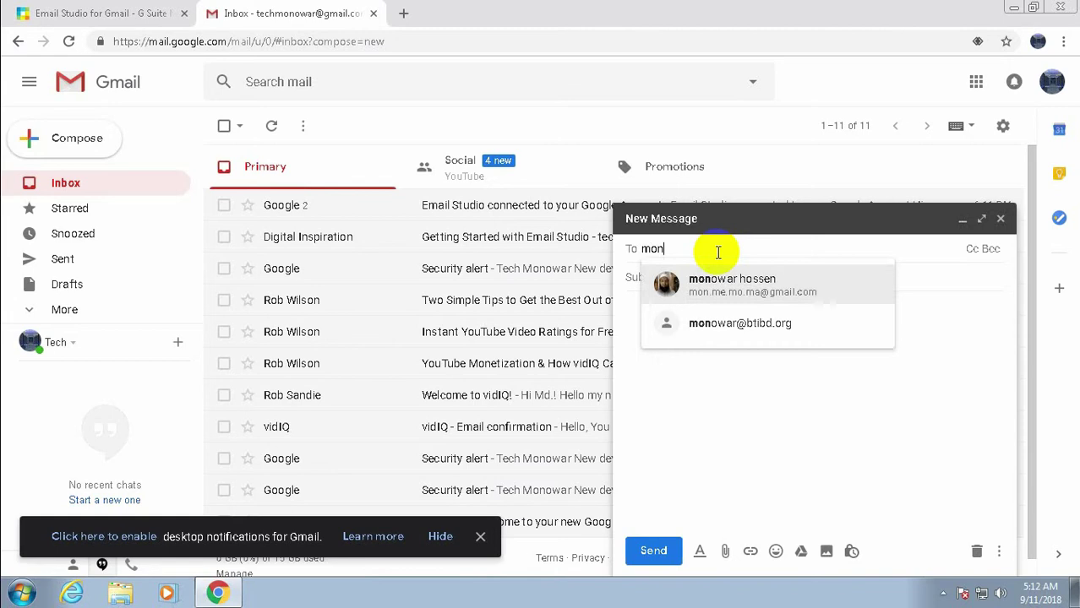
click(729, 286)
click(666, 279)
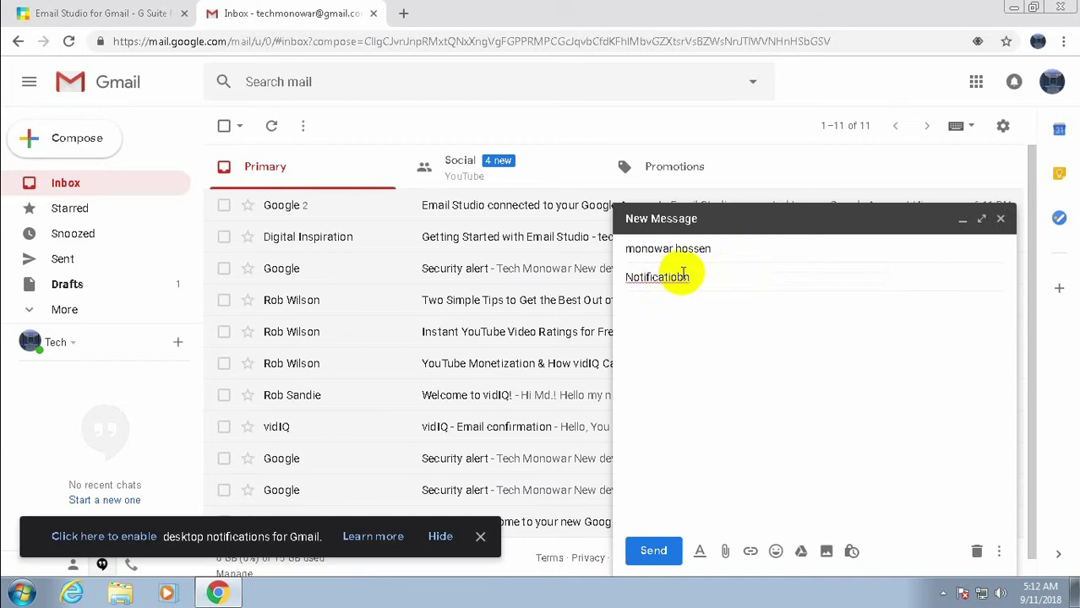
key(Left)
key(BackSpace)
Step: Write the body 'Test recurring email.....', save it as a draft, and check Drafts
click(705, 357)
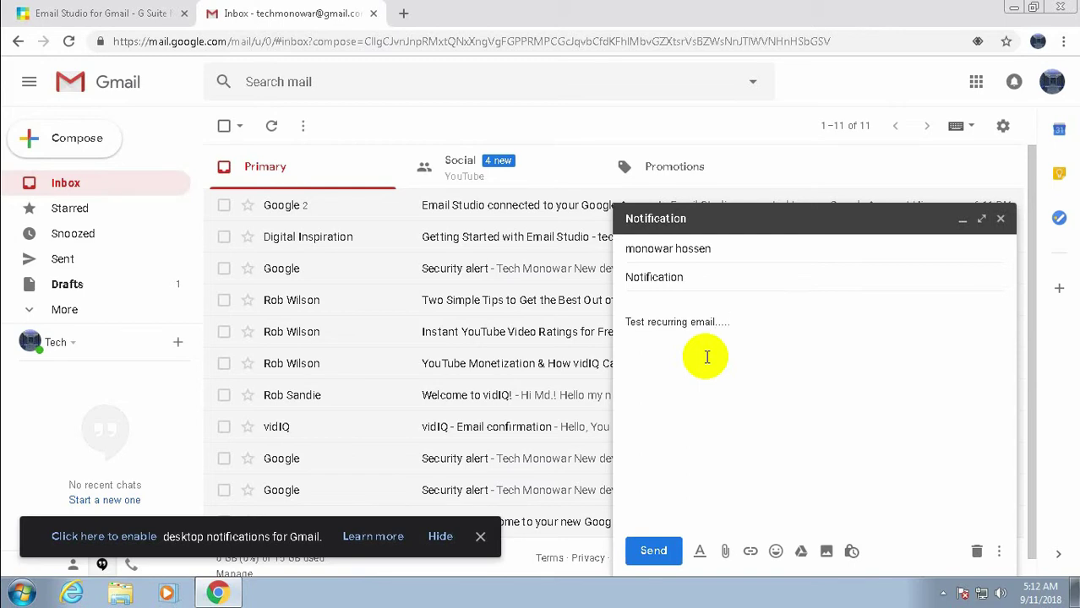
click(1001, 220)
click(76, 287)
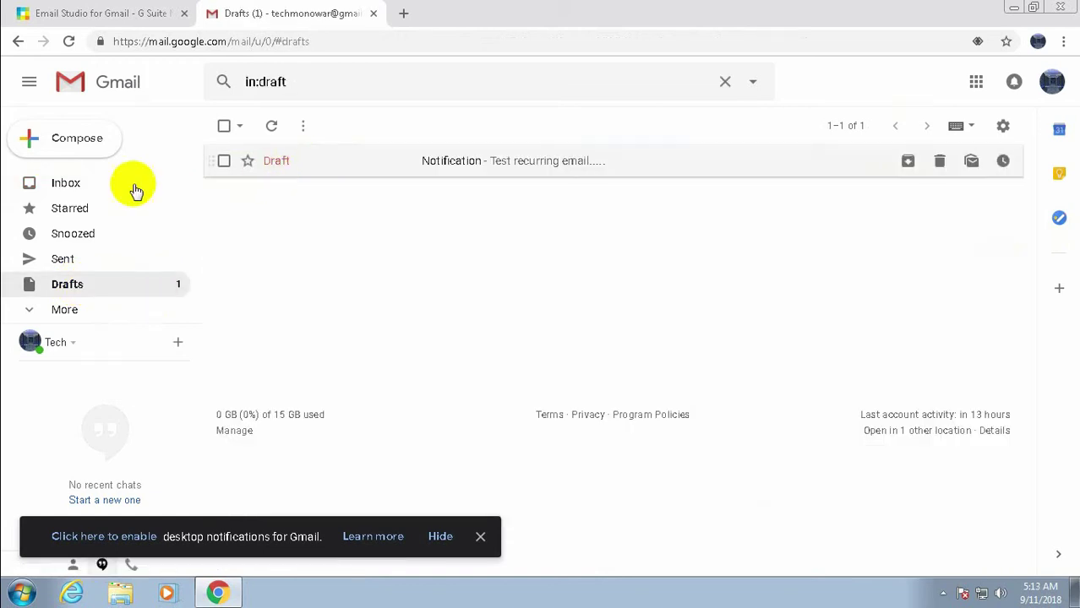
Step: From an open inbox email, launch Email Studio's Email Scheduler and add a new schedule
click(66, 184)
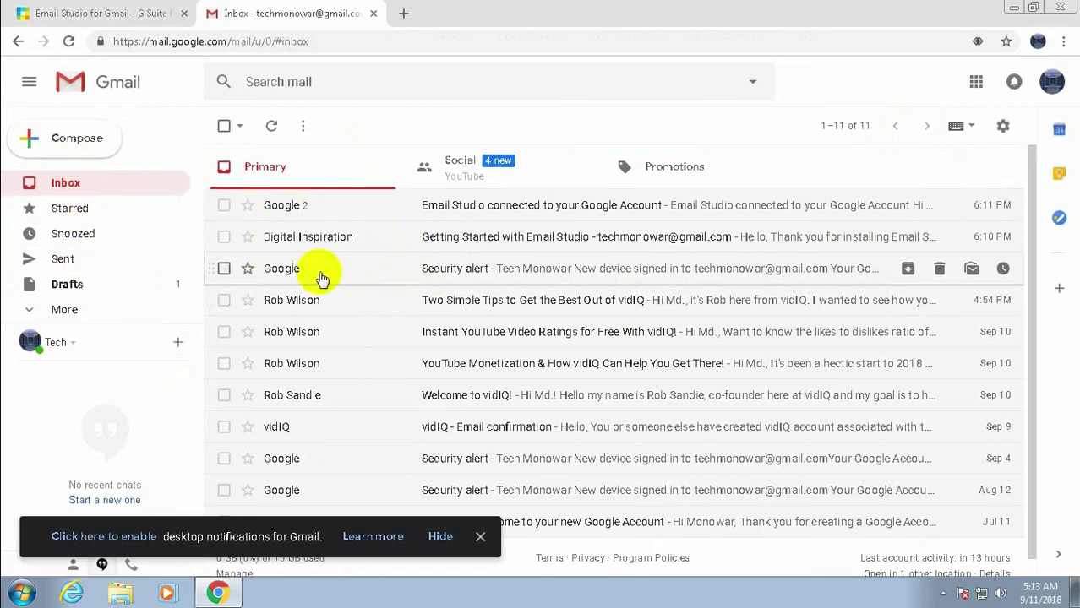
click(369, 270)
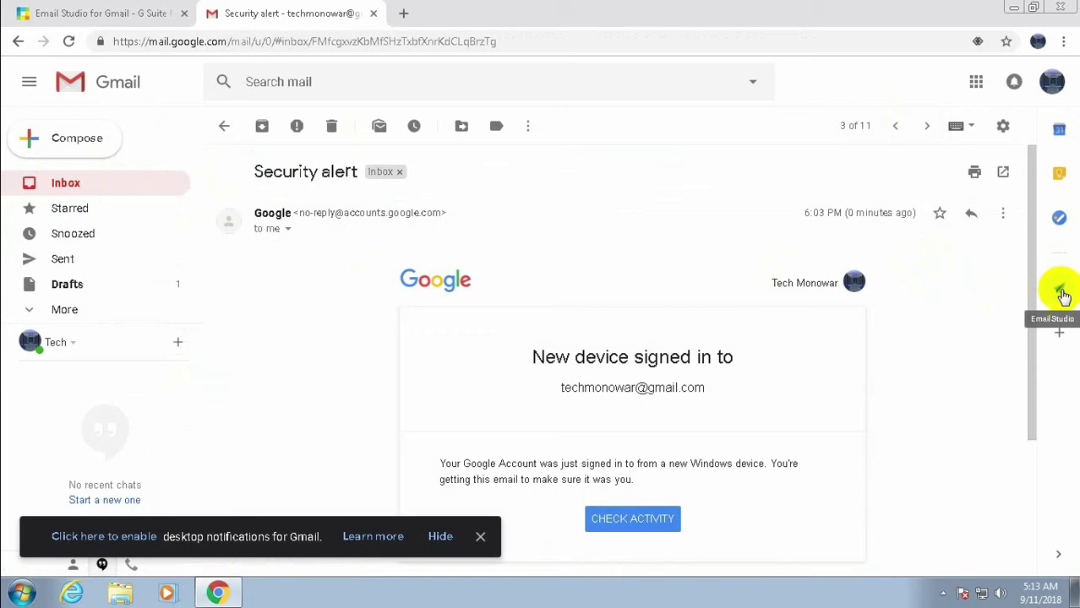
click(1059, 292)
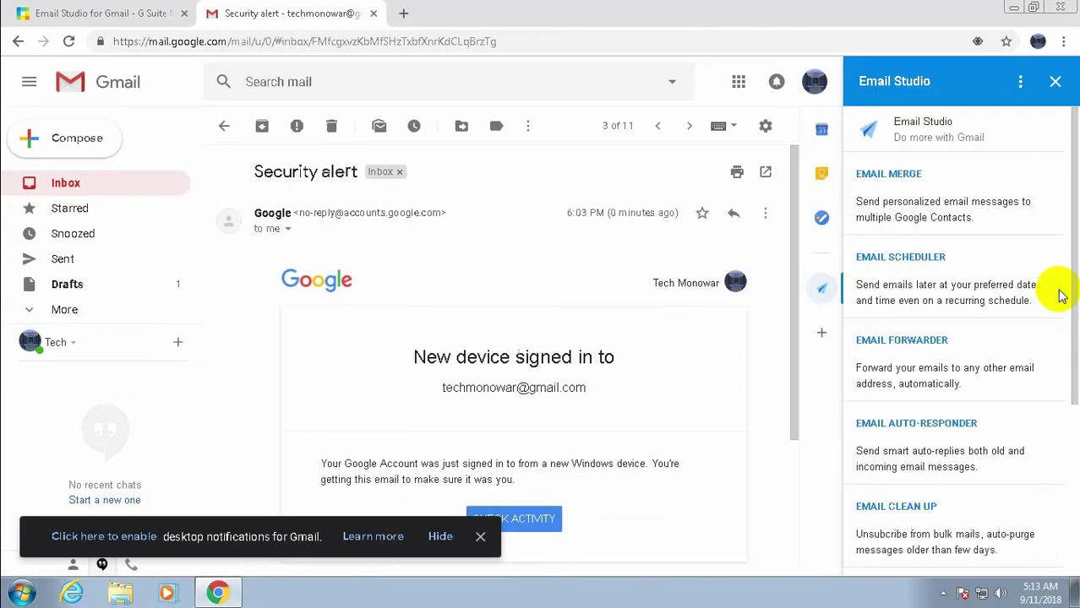
click(906, 264)
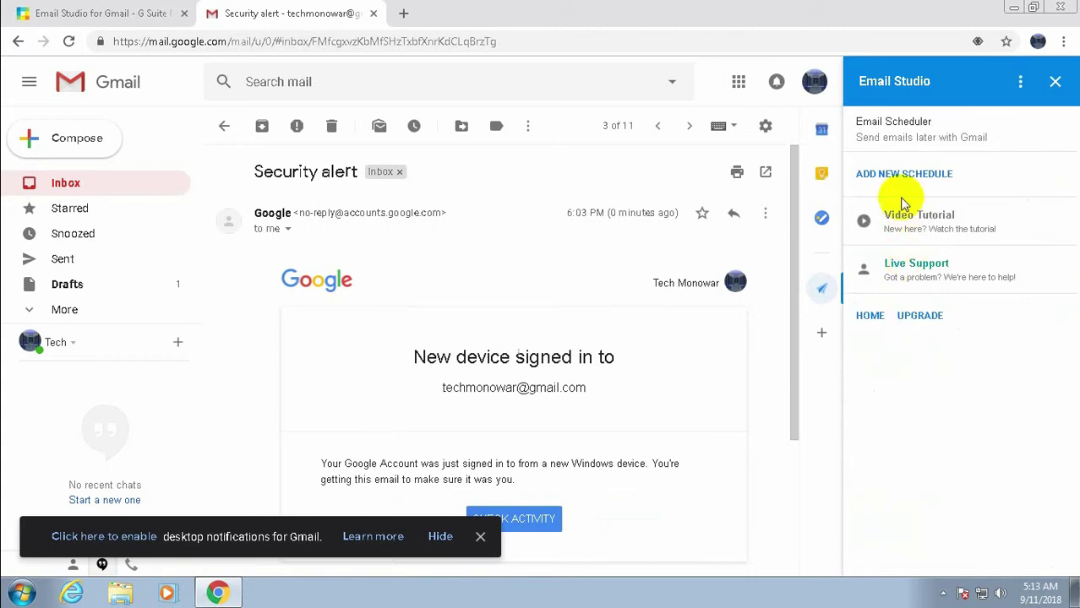
click(916, 175)
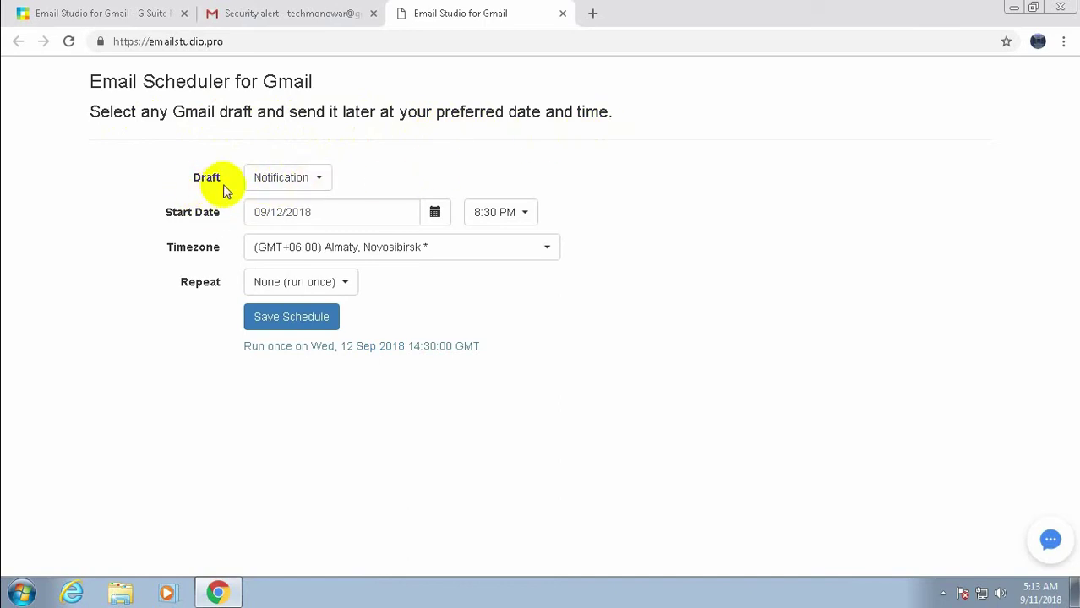
Step: Choose the Notification draft and a 7:30 AM send time
click(319, 183)
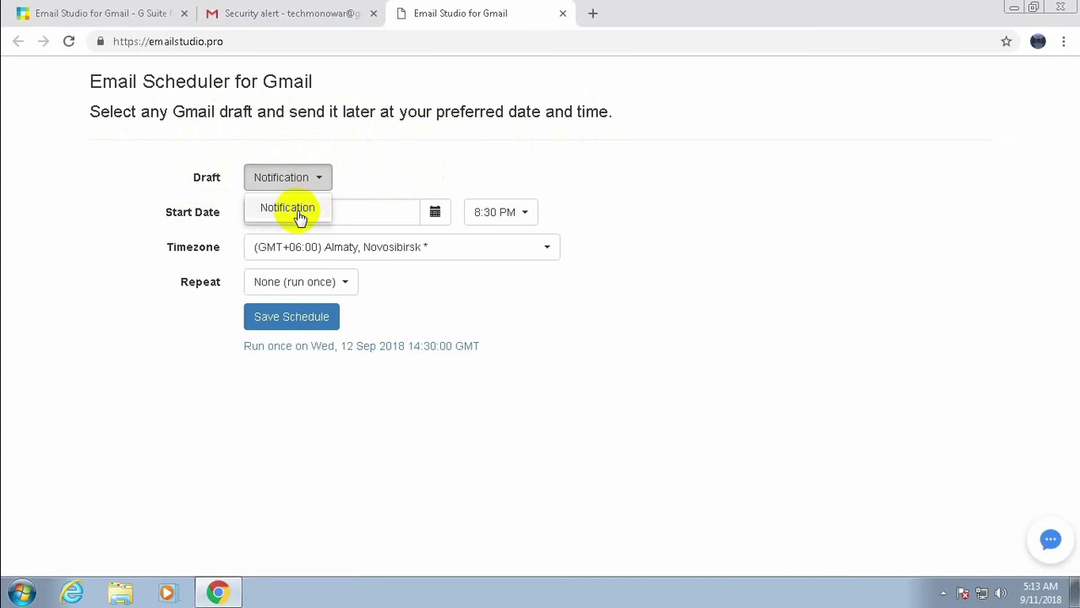
click(296, 215)
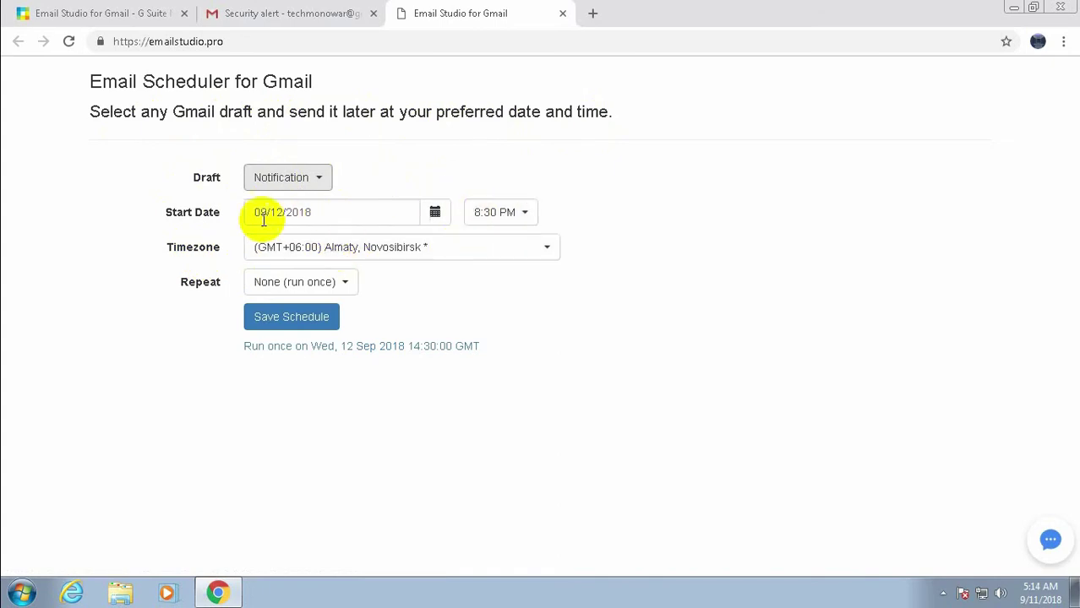
click(525, 216)
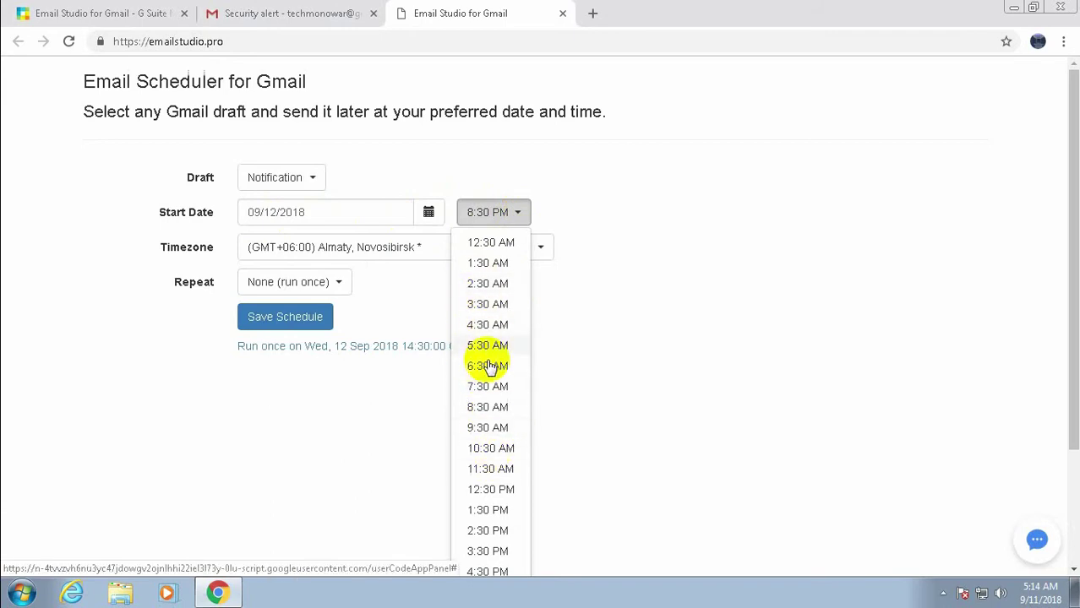
click(487, 386)
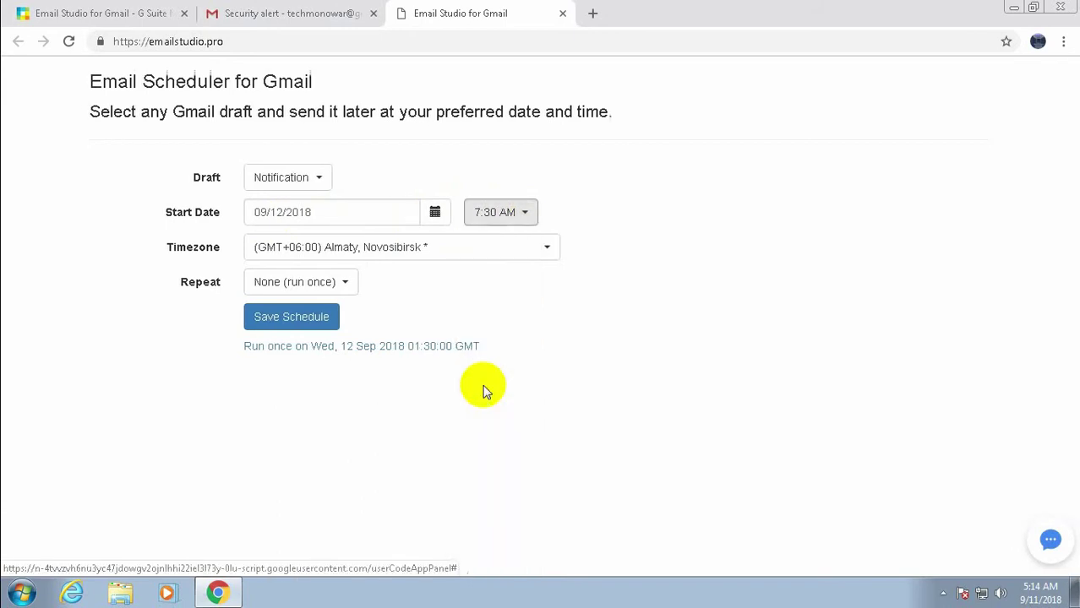
click(524, 213)
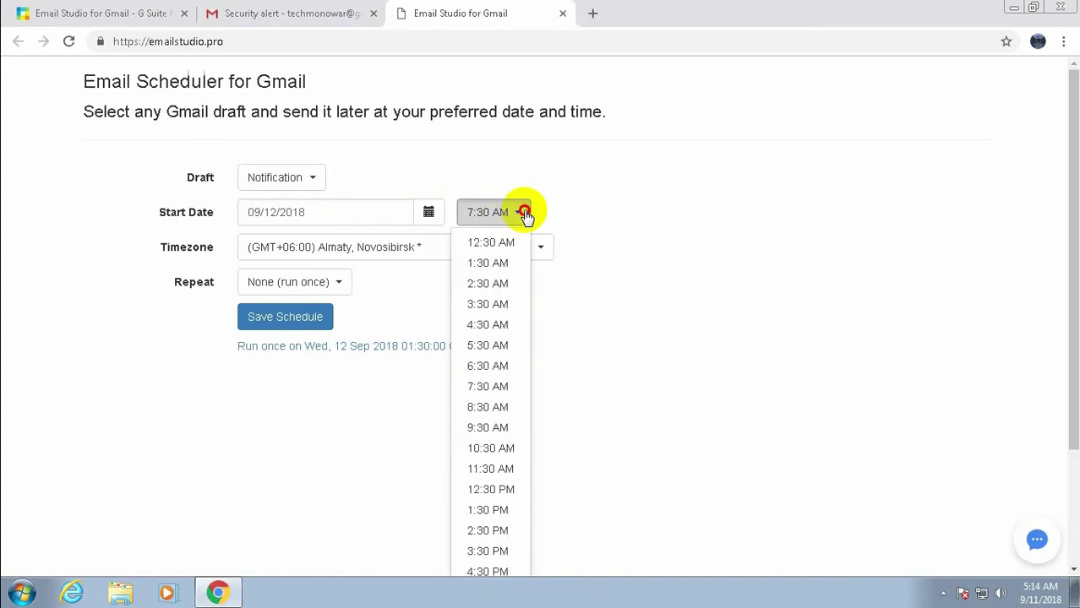
click(524, 214)
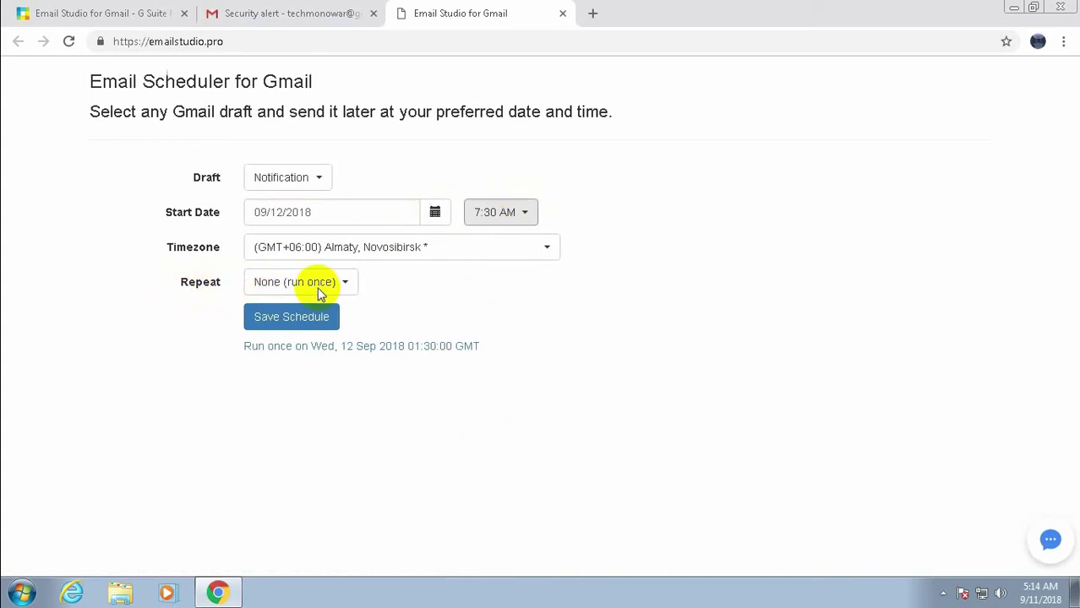
Step: Set the schedule to repeat daily, ending Never, and save it
click(344, 290)
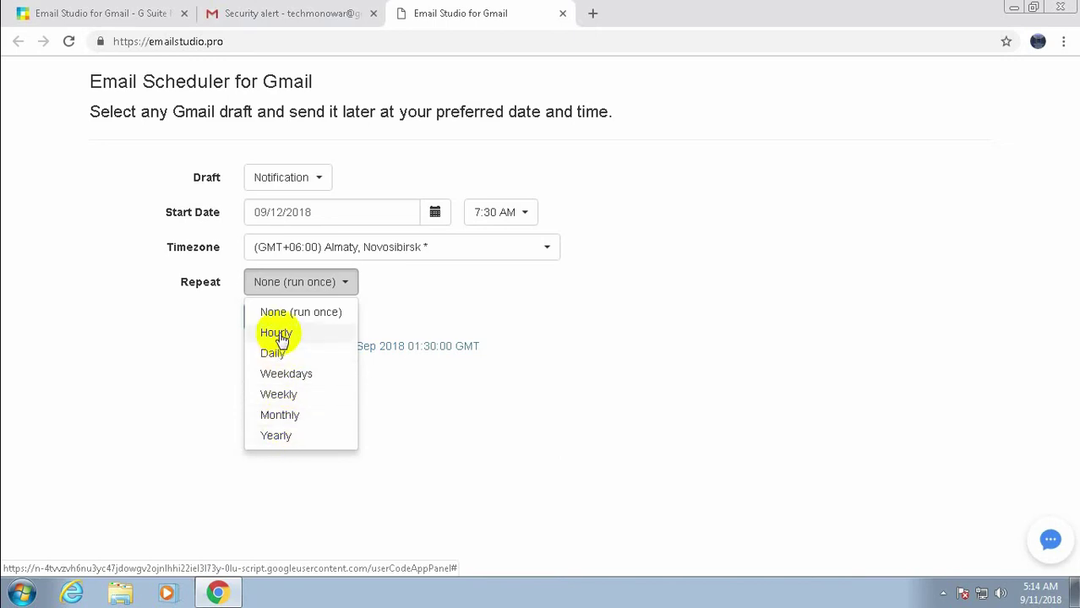
click(273, 355)
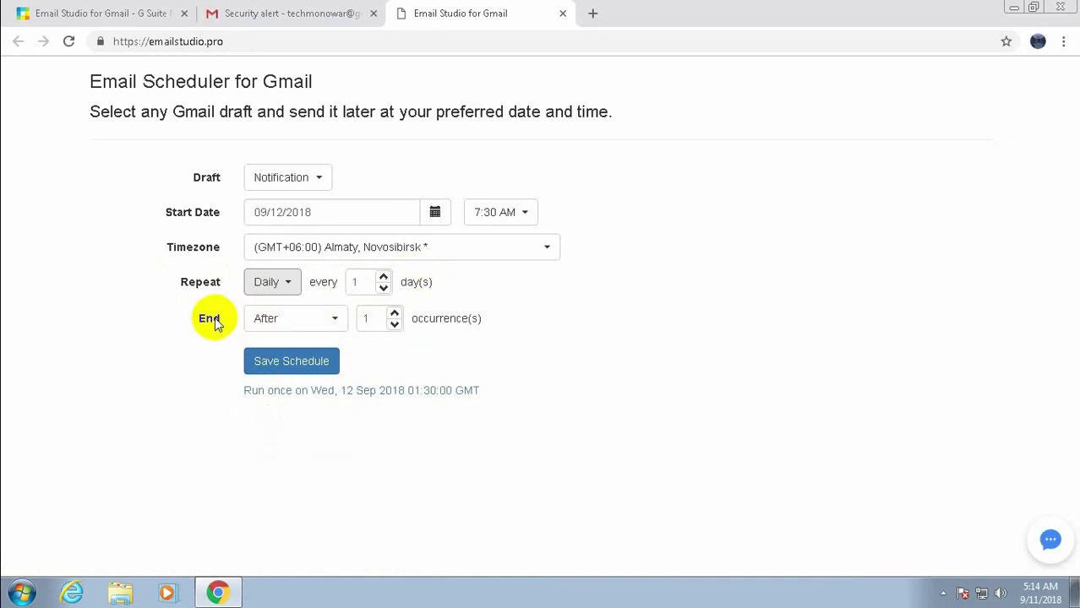
click(335, 325)
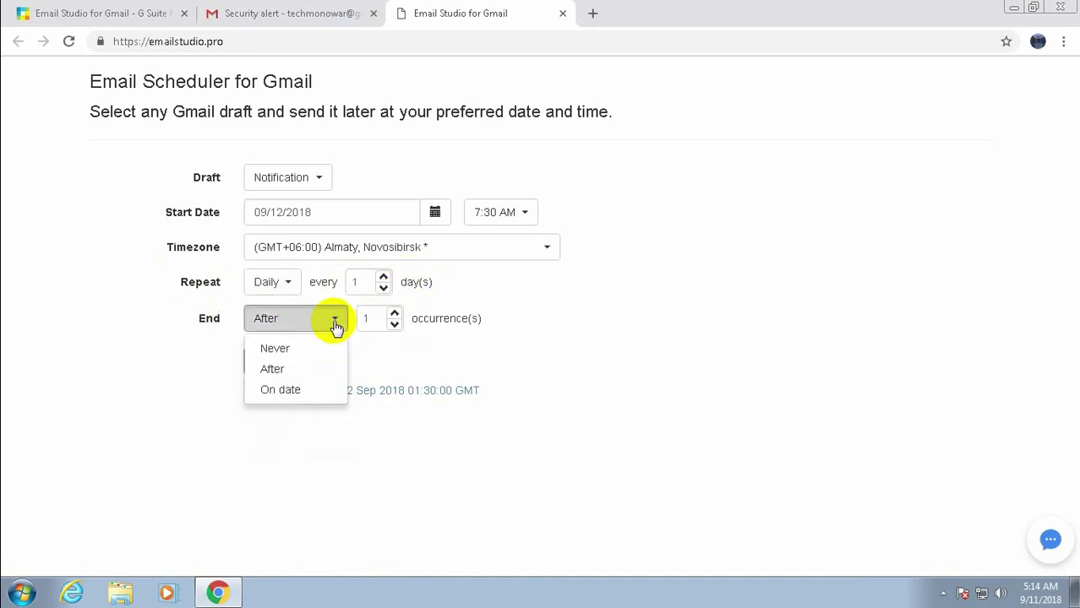
click(274, 372)
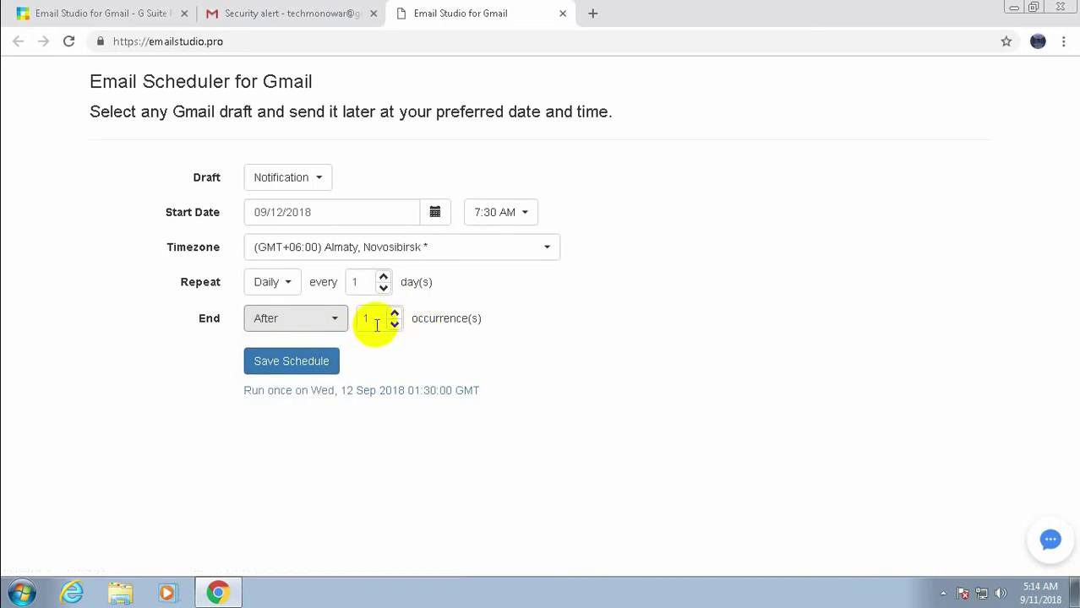
click(331, 327)
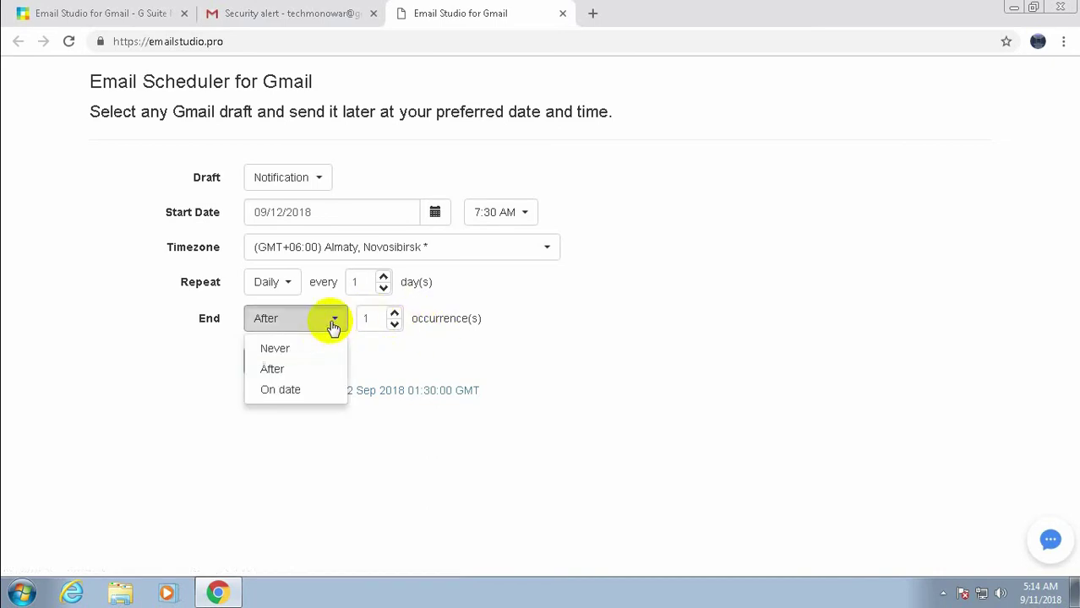
click(288, 391)
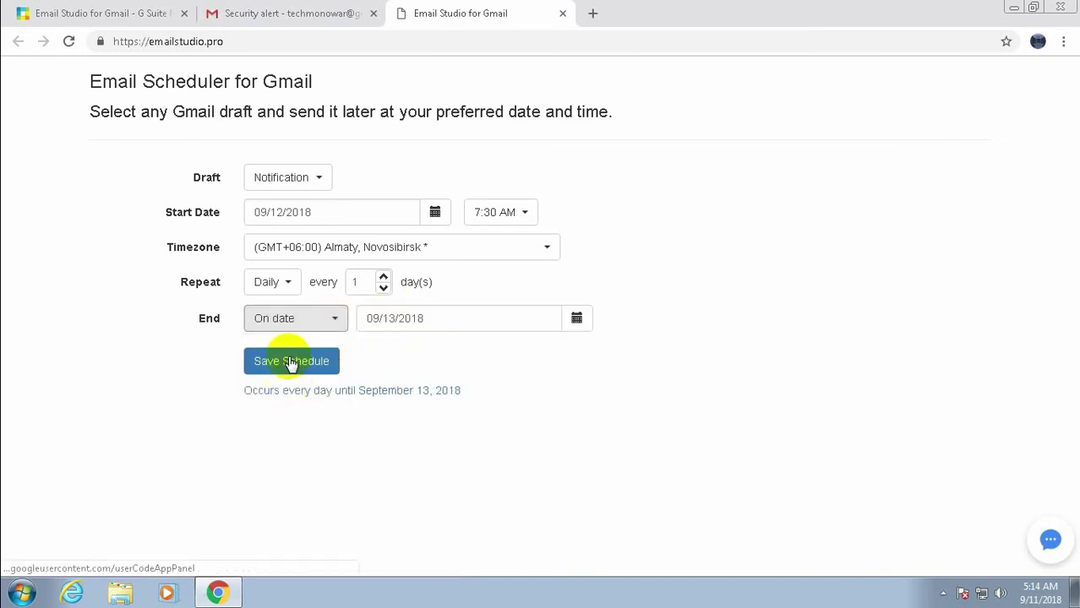
click(334, 320)
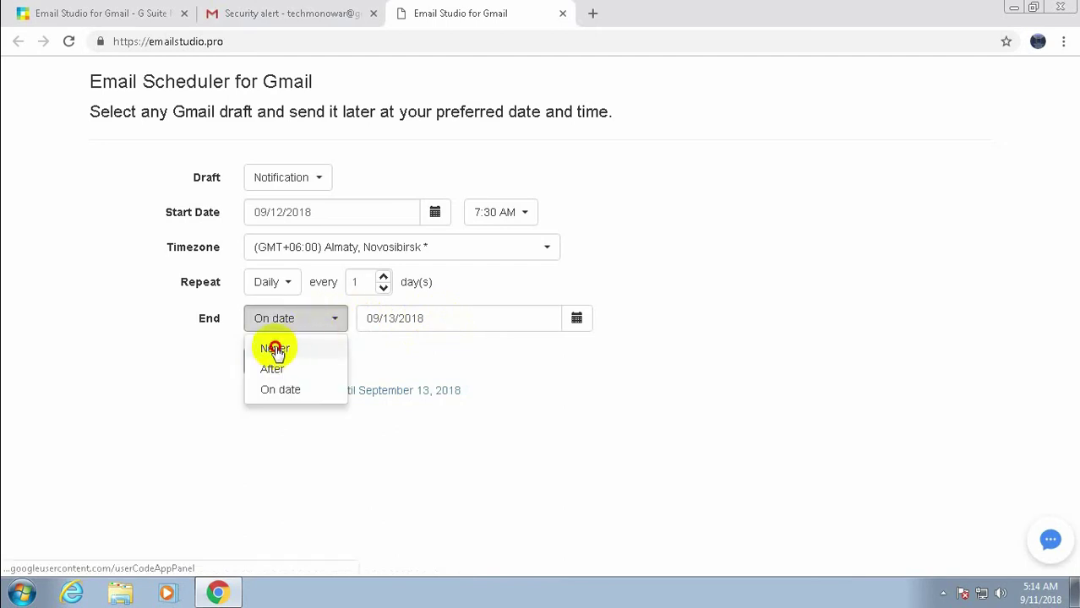
click(272, 352)
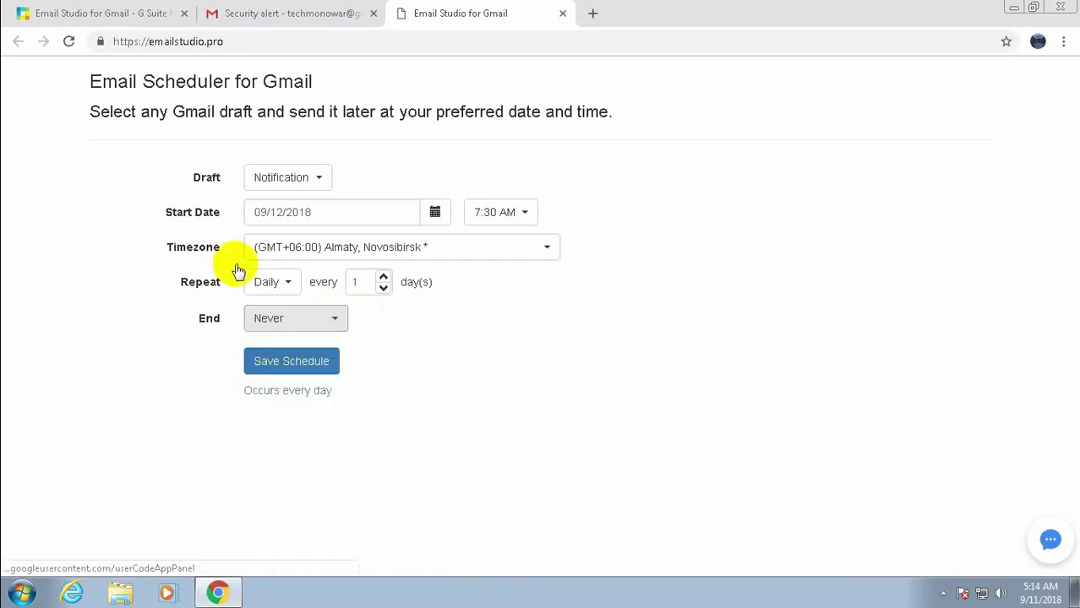
click(282, 364)
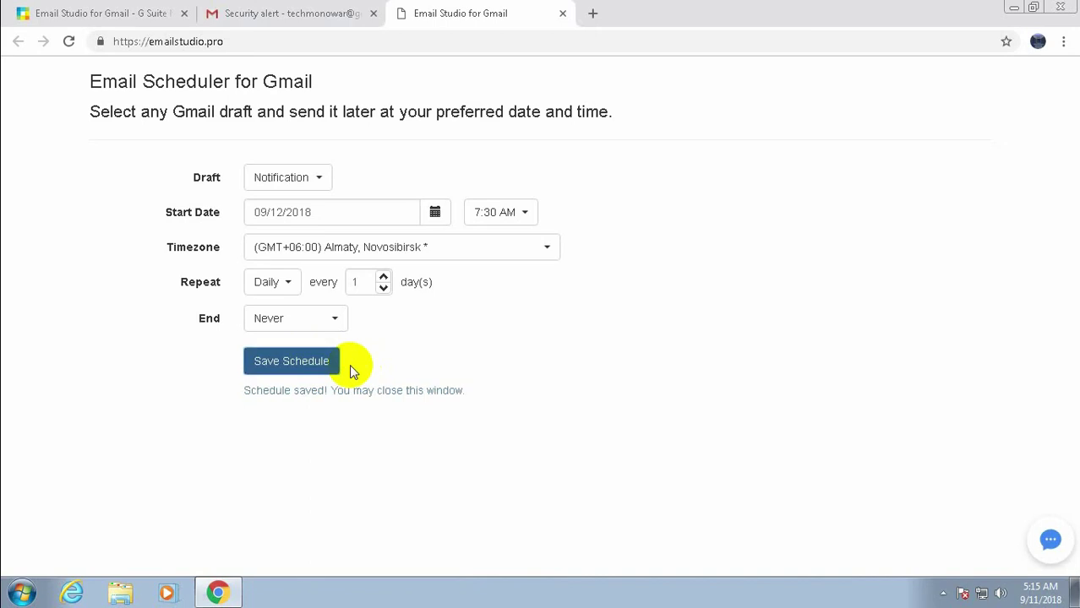
Step: Close the scheduler tab and check the Drafts folder for the scheduled draft
click(564, 14)
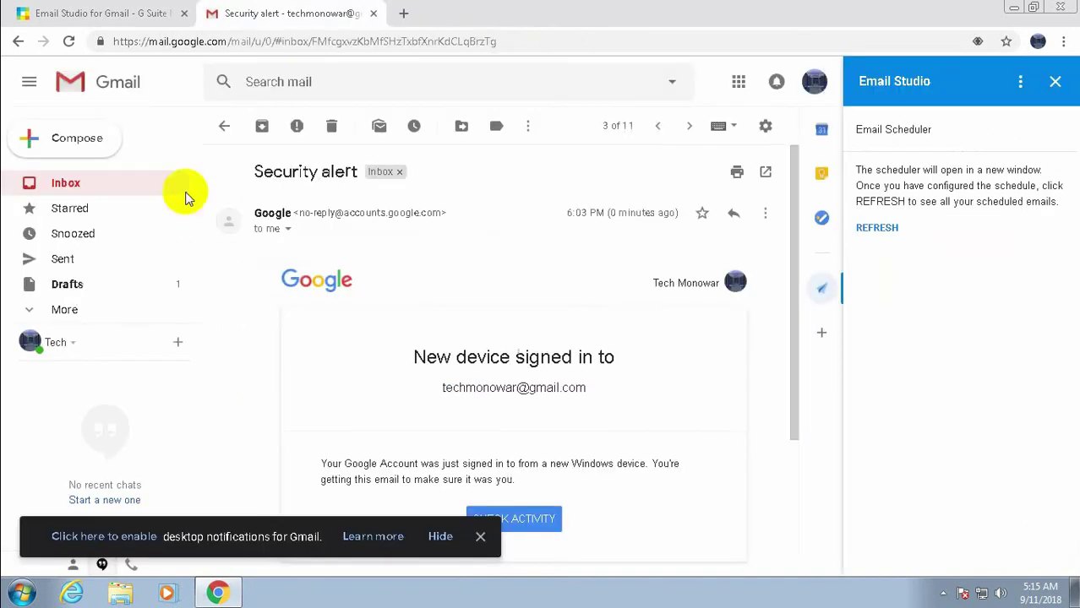
click(73, 188)
click(68, 284)
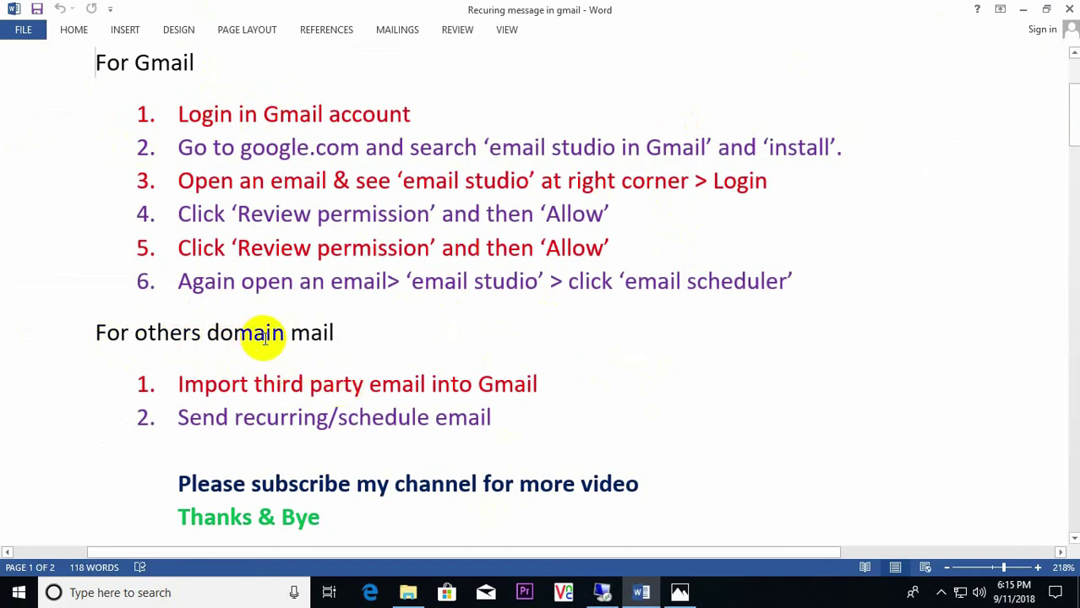
Step: Highlight the 'For others domain mail' heading in the Word notes, then return to Gmail's Drafts
drag(102, 332, 289, 333)
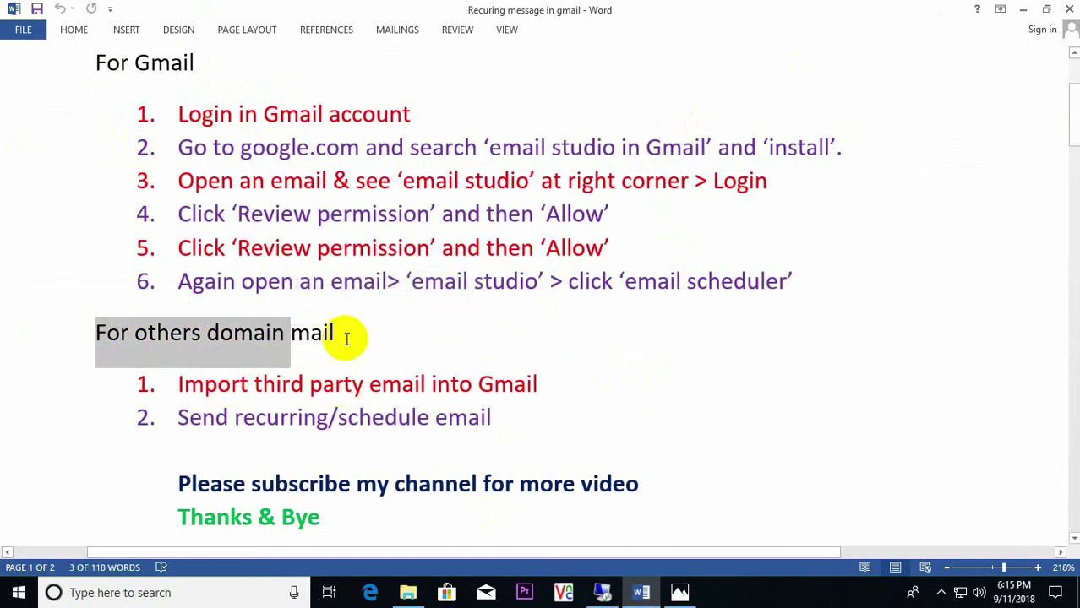
click(376, 332)
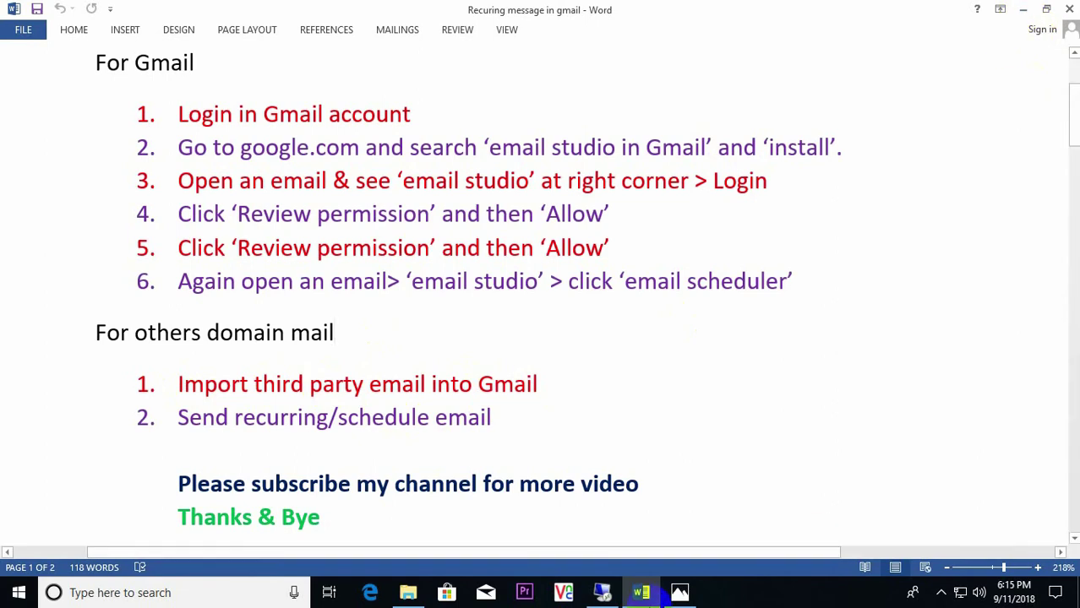
click(601, 593)
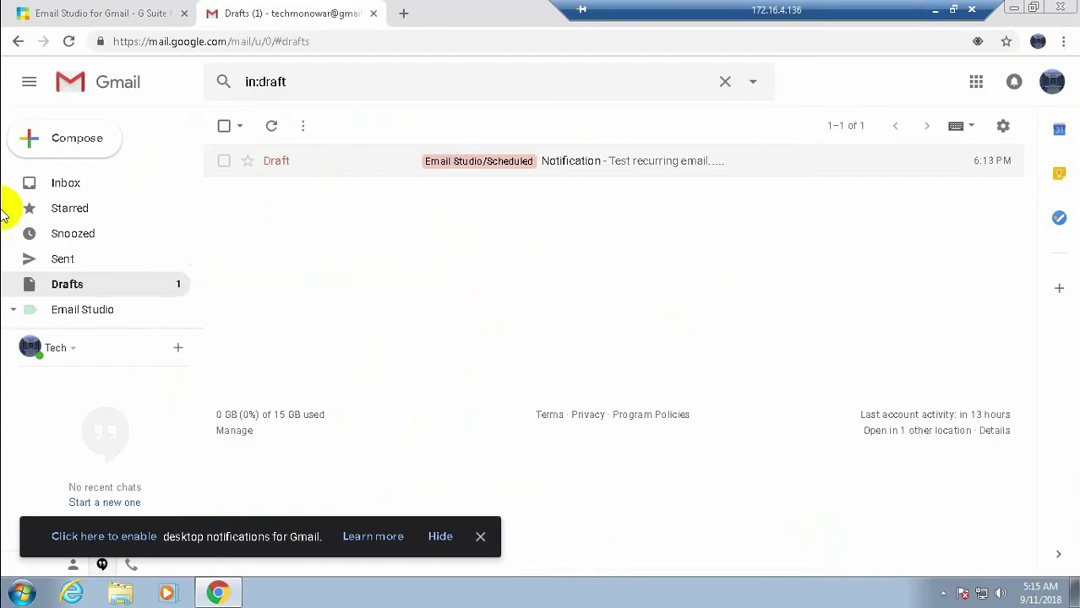
Step: Go from the inbox to Gmail Settings and open the Accounts and Import tab
click(68, 185)
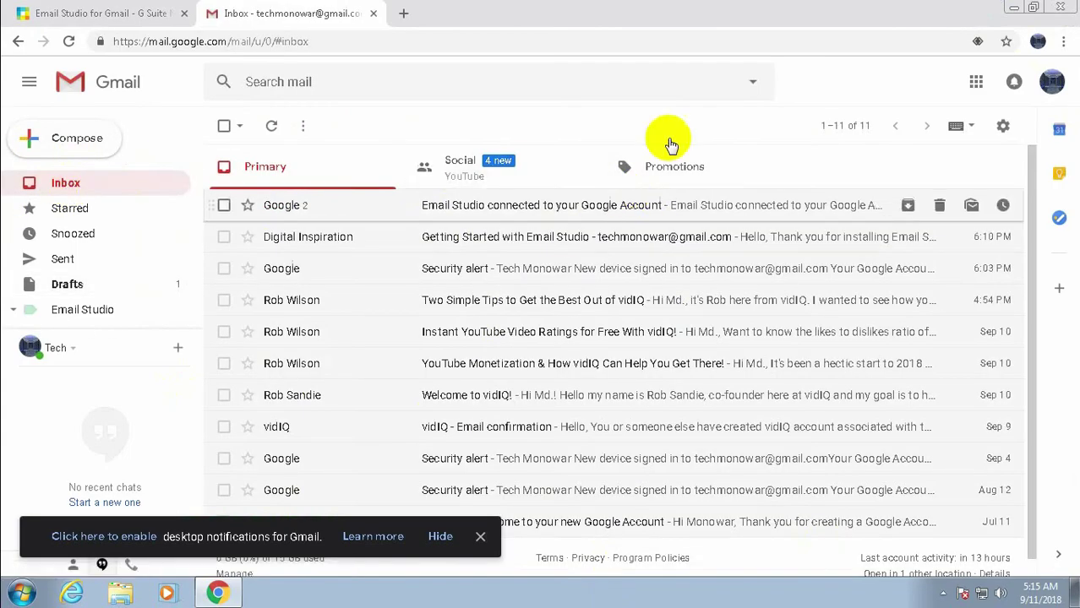
click(1003, 127)
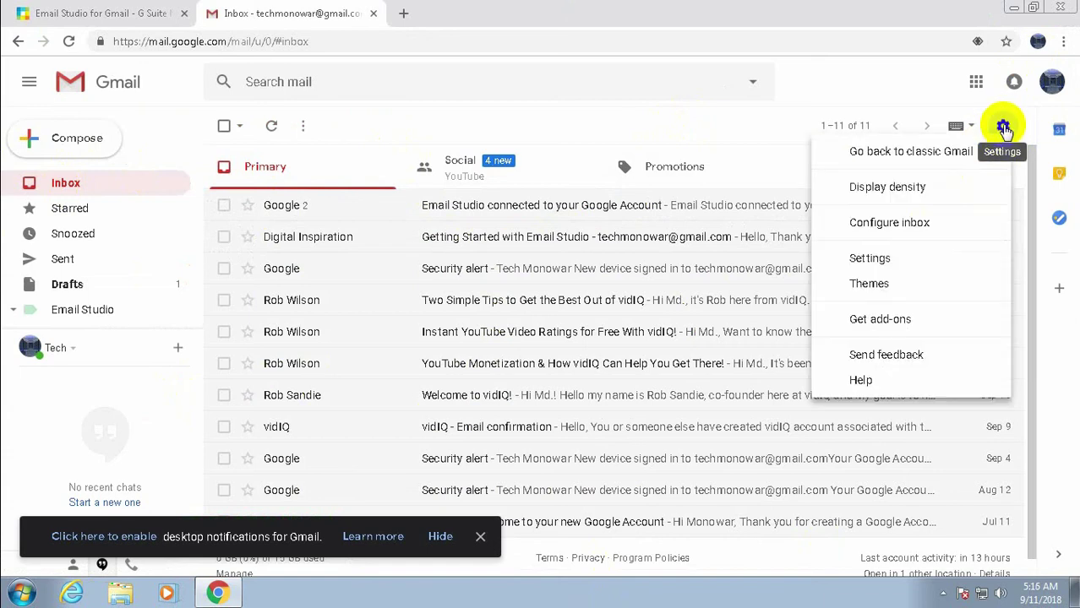
click(881, 258)
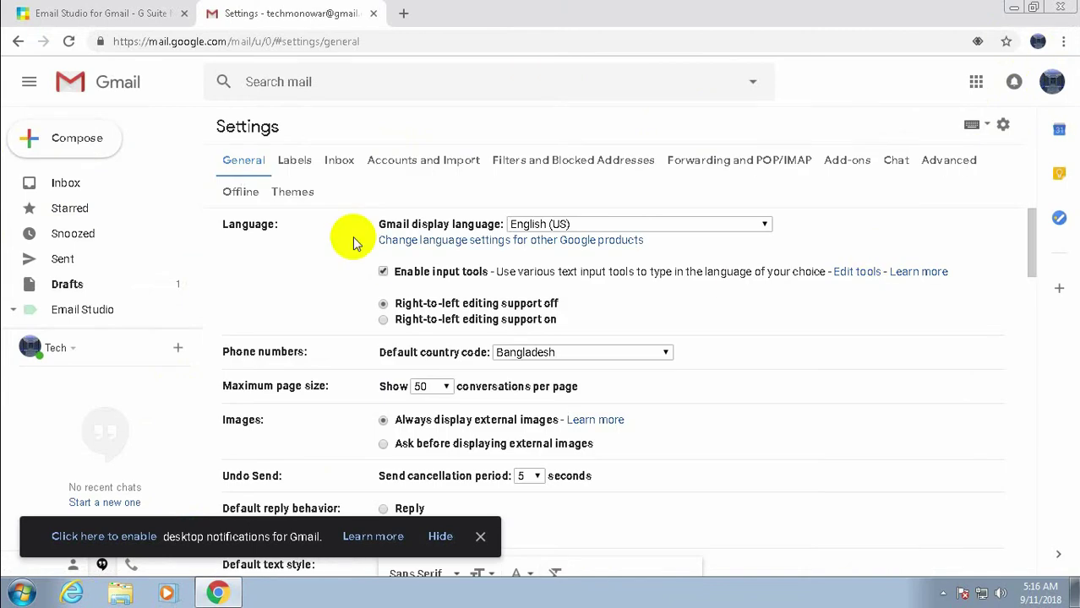
click(410, 161)
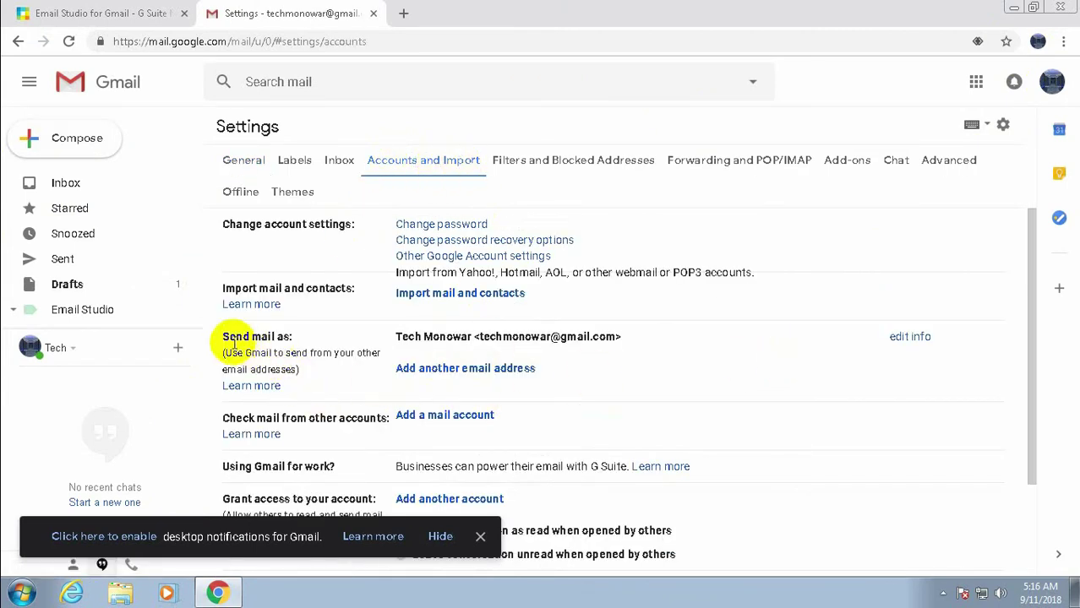
Step: Start adding a Send mail as address, naming the sender 'Test' and entering the btibd.org address
click(474, 370)
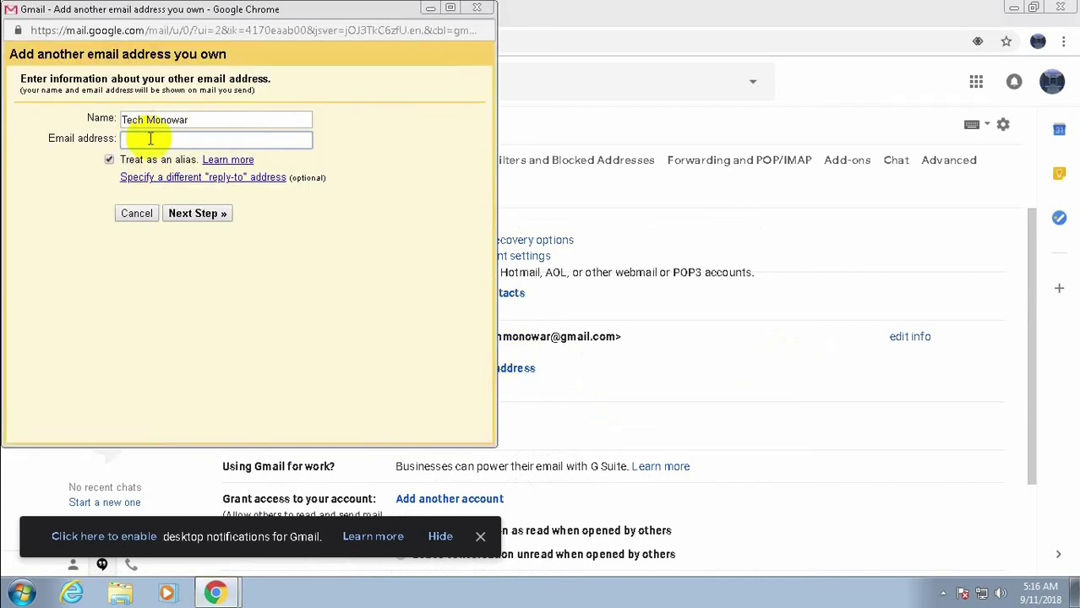
triple_click(135, 120)
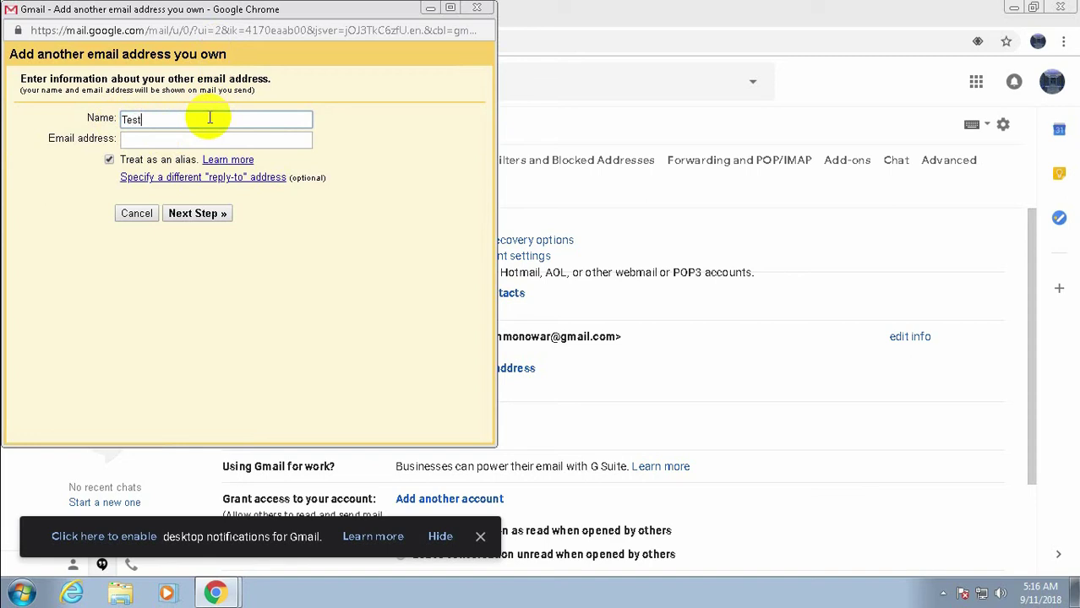
text(Test)
click(211, 136)
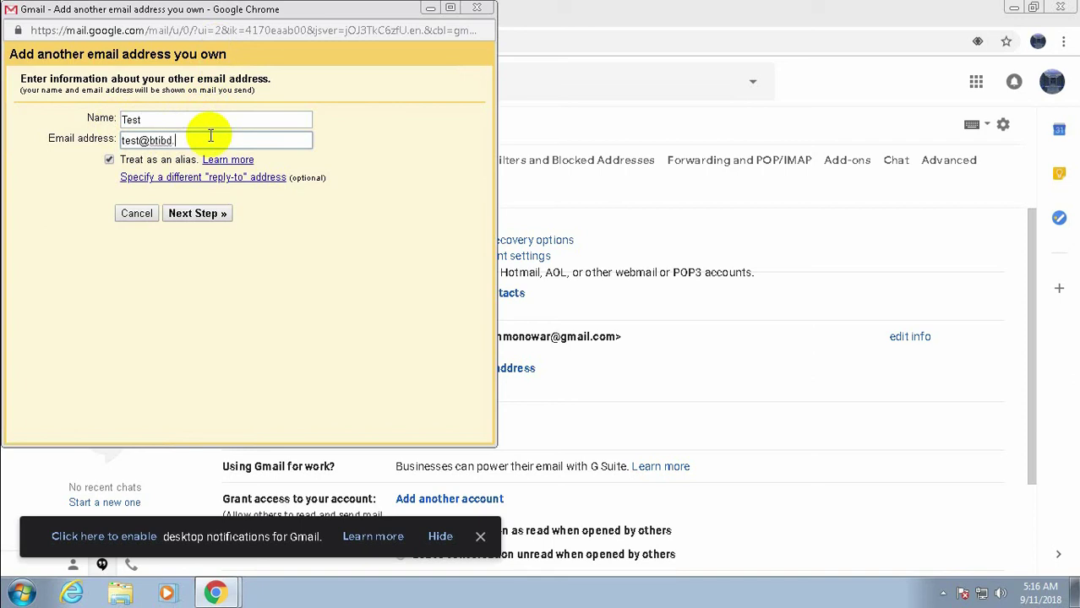
Step: Enter SMTP server mail.btibd.org, port 587 with TLS, and the account password, then add the account
click(198, 214)
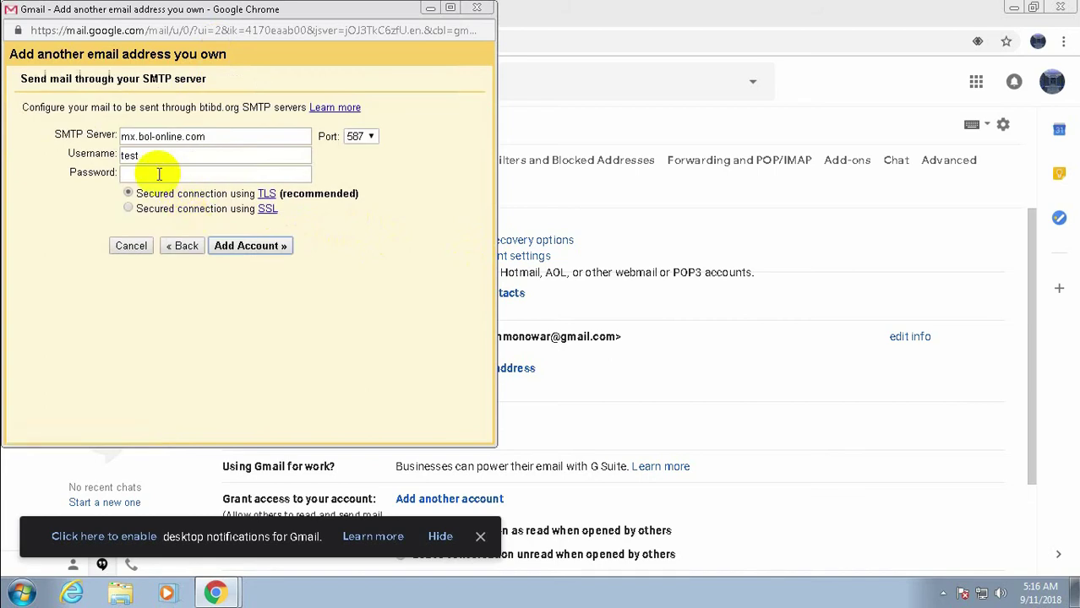
click(159, 174)
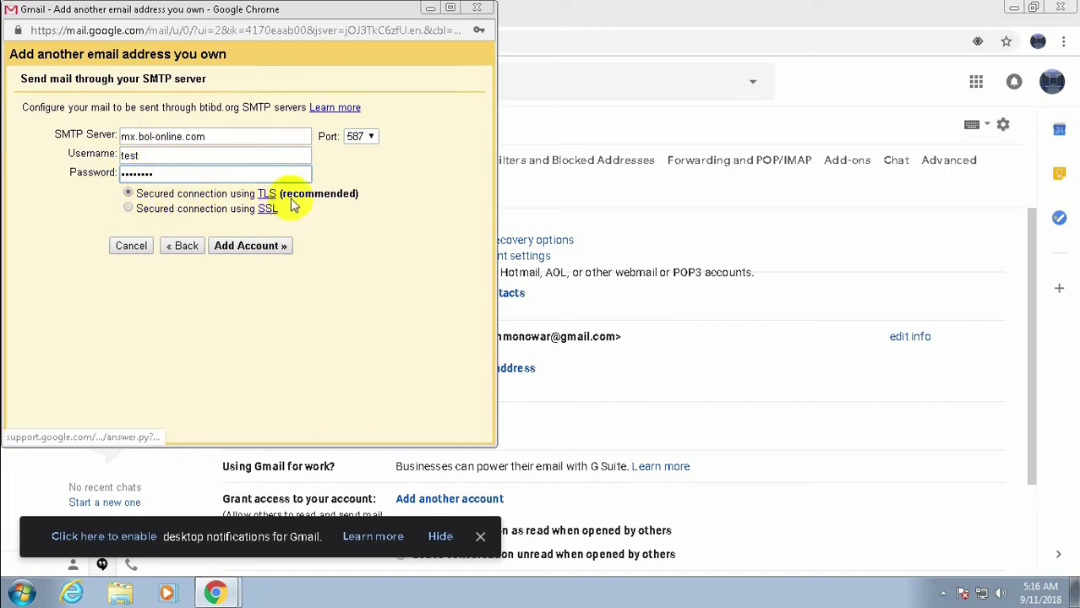
click(240, 247)
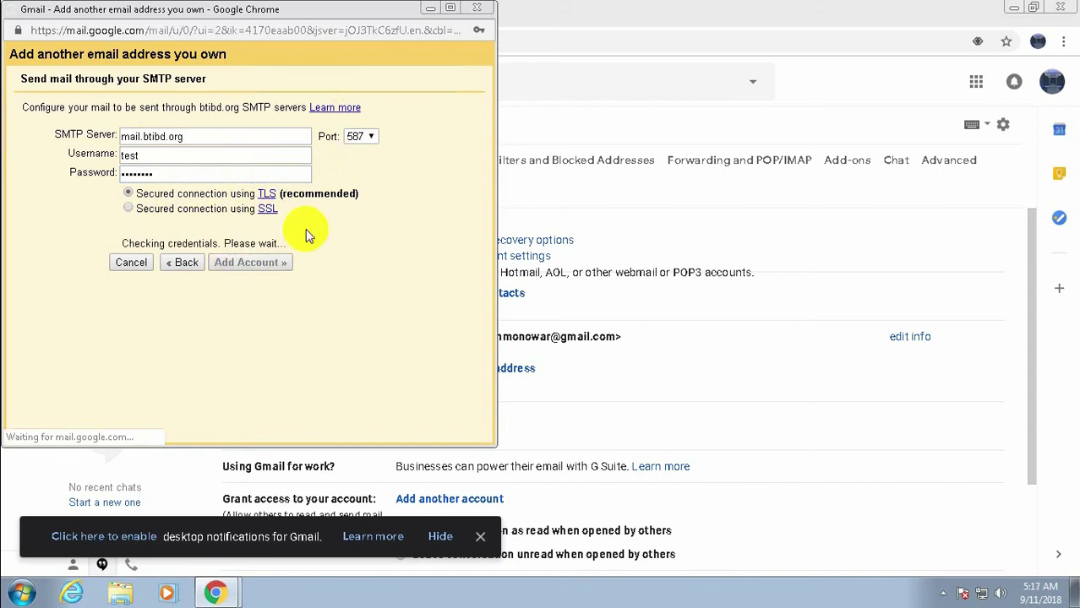
click(455, 159)
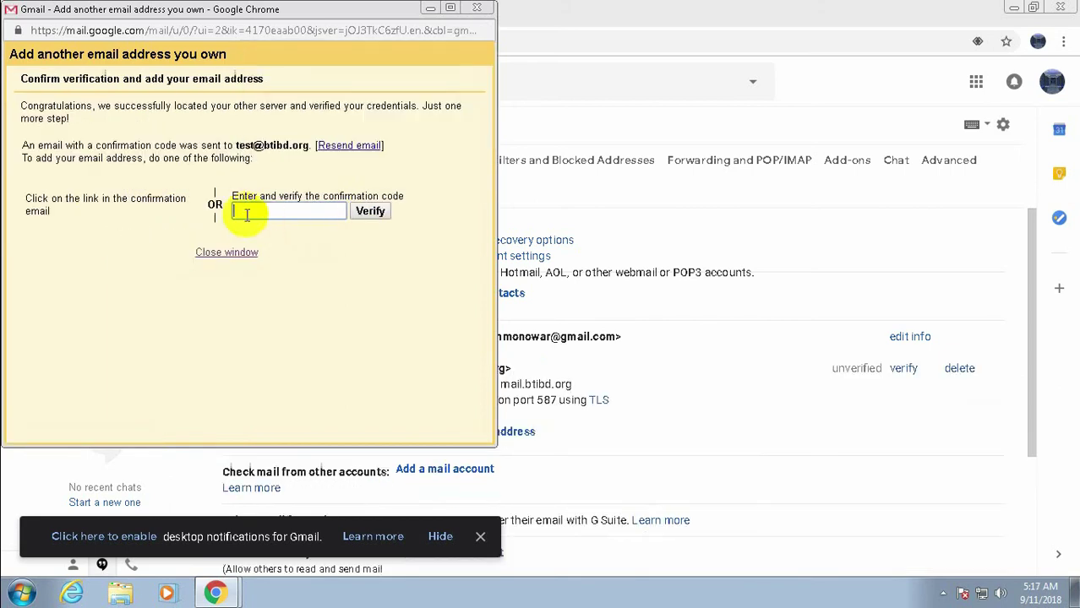
click(278, 212)
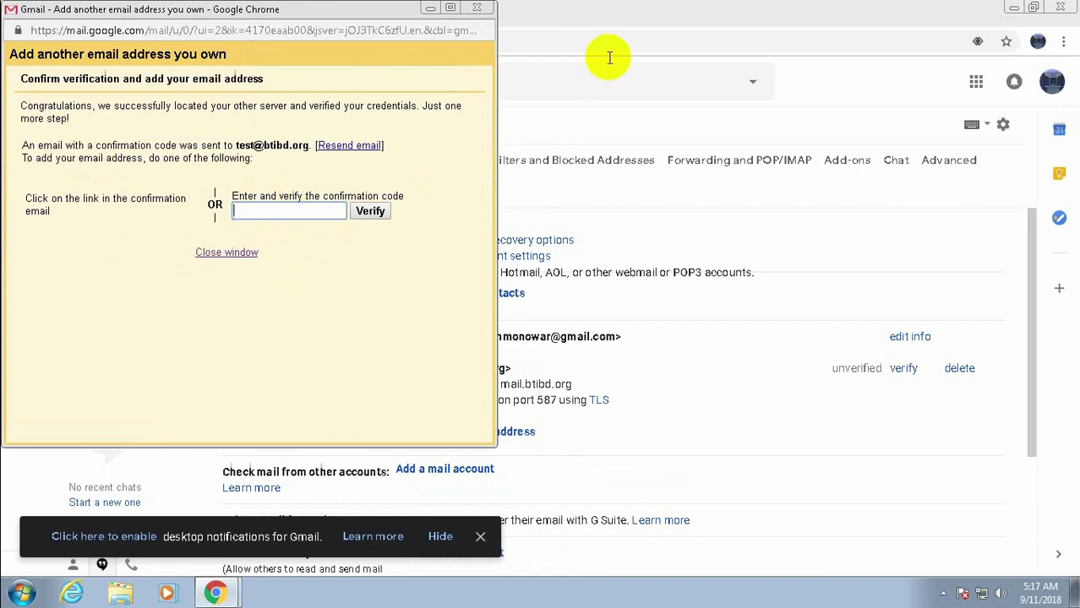
click(607, 19)
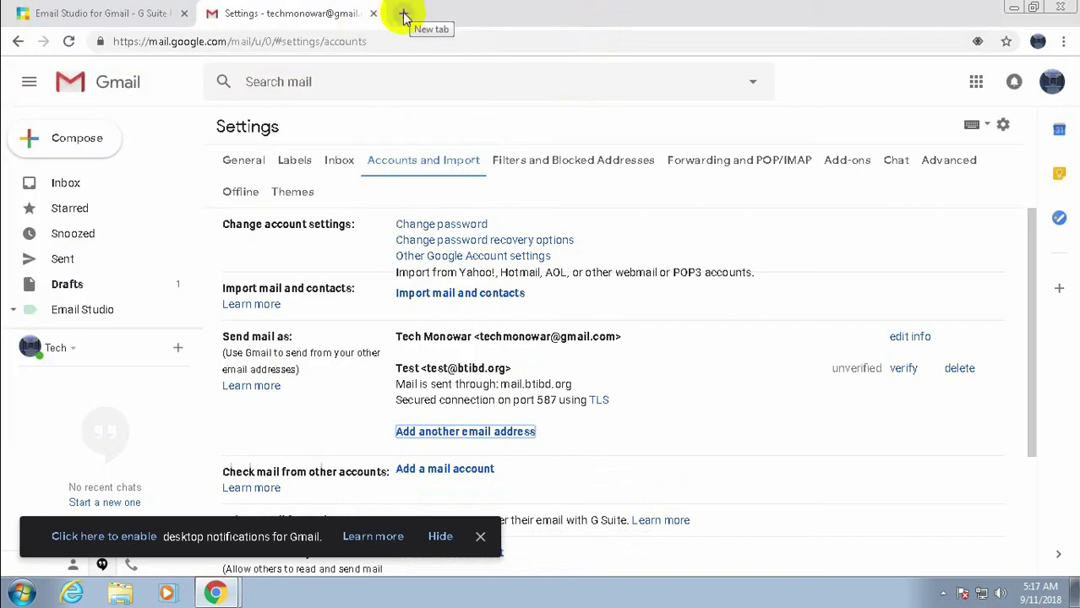
Step: In Zimbra webmail, open the Gmail Team confirmation email and select its confirmation code
click(404, 17)
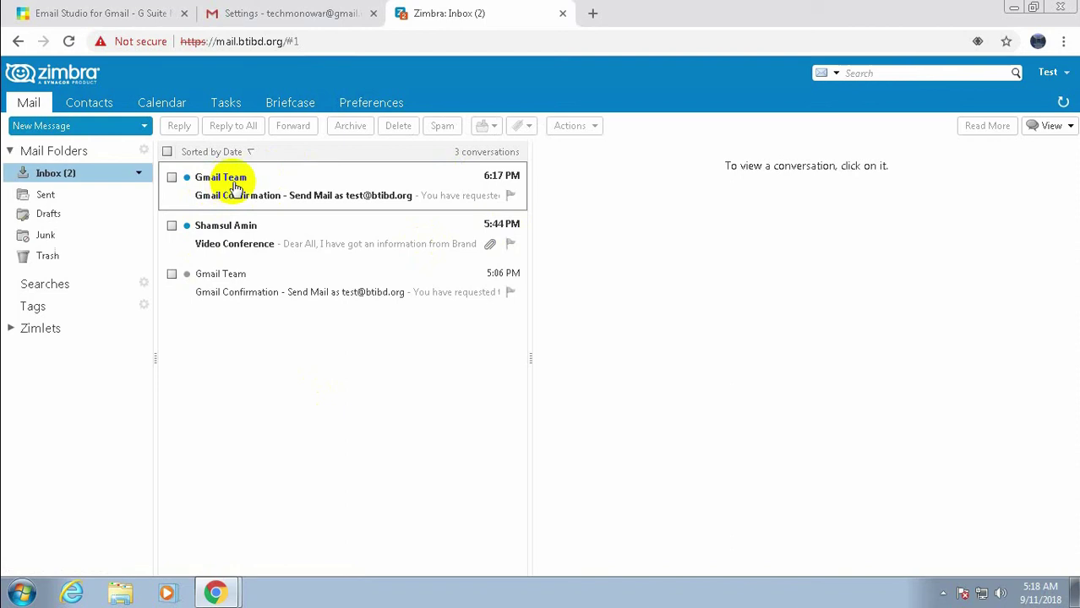
click(207, 182)
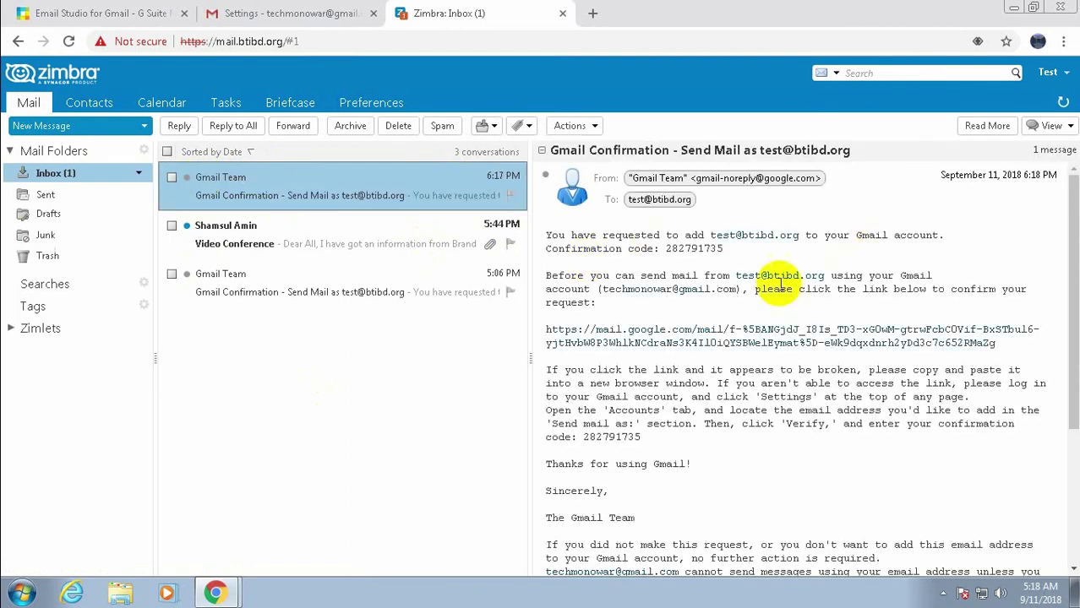
drag(667, 249, 725, 250)
key(ctrl+c)
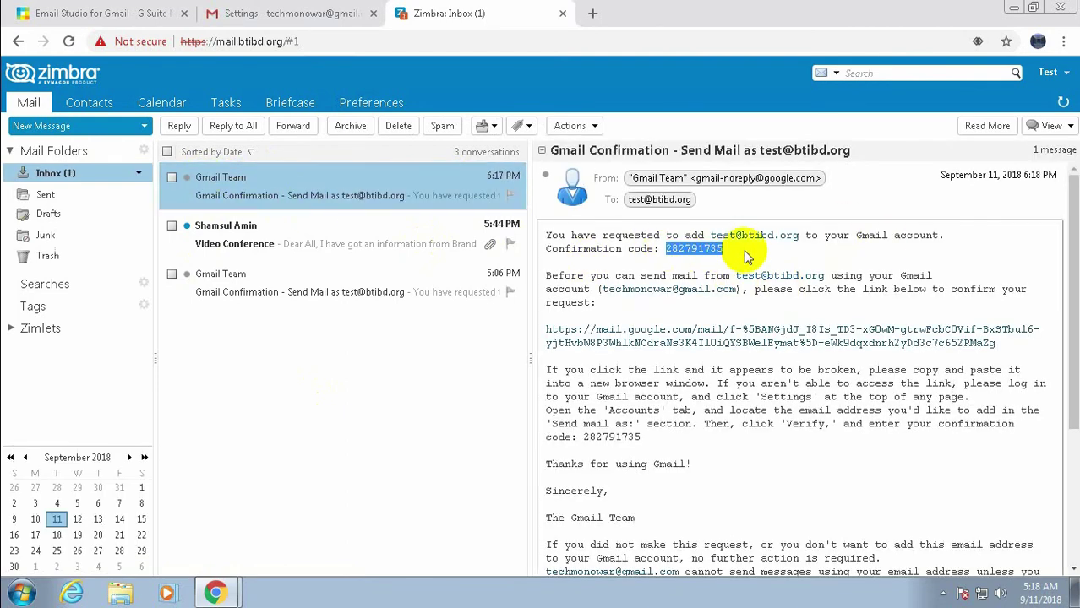
Step: Bring Gmail's confirmation-code window back to the front
click(305, 14)
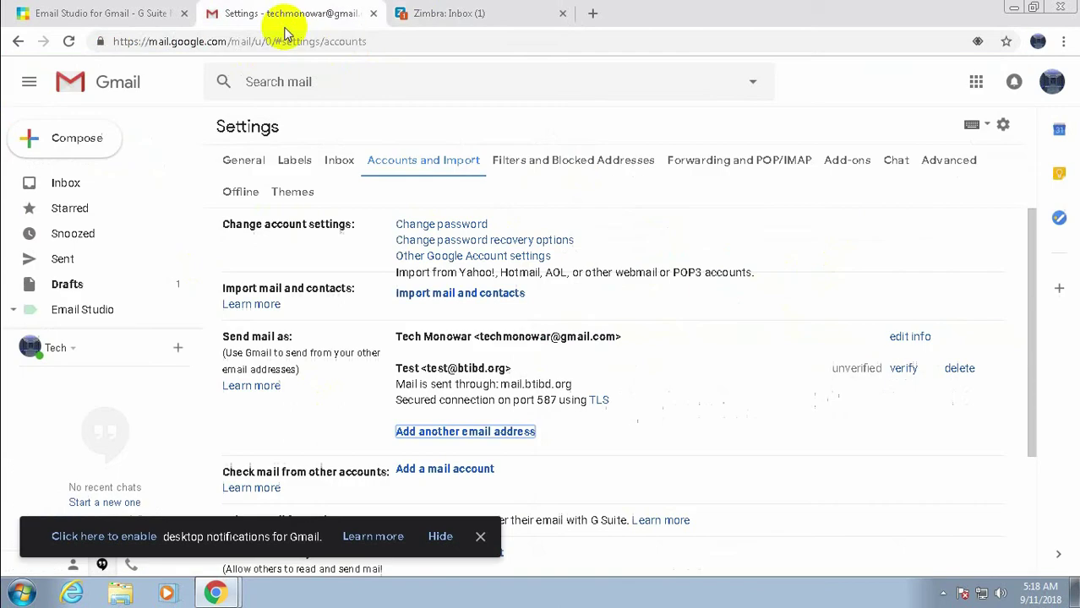
click(102, 17)
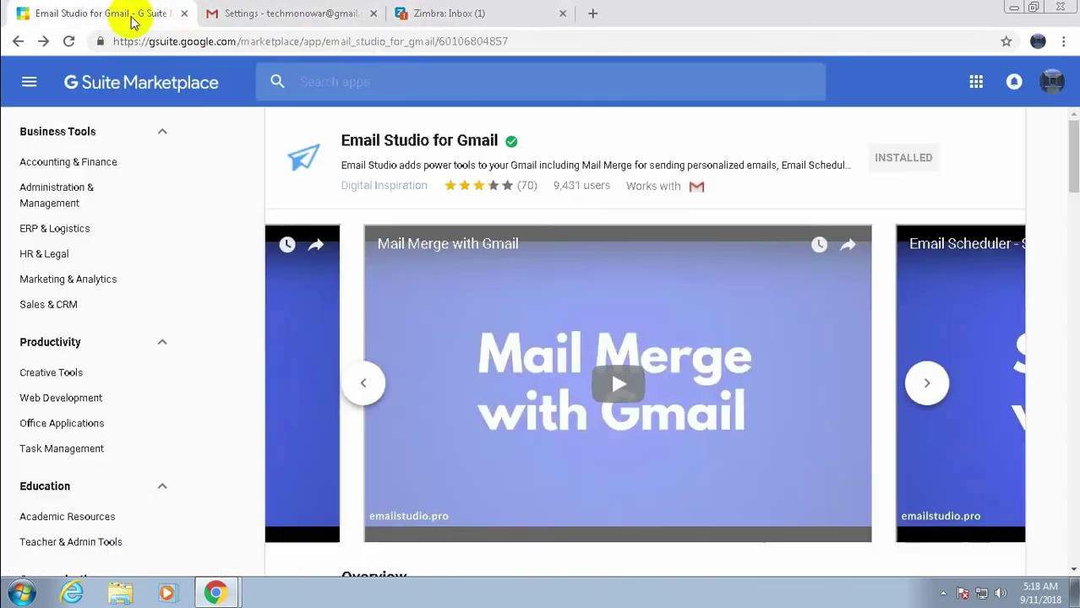
click(343, 19)
click(447, 17)
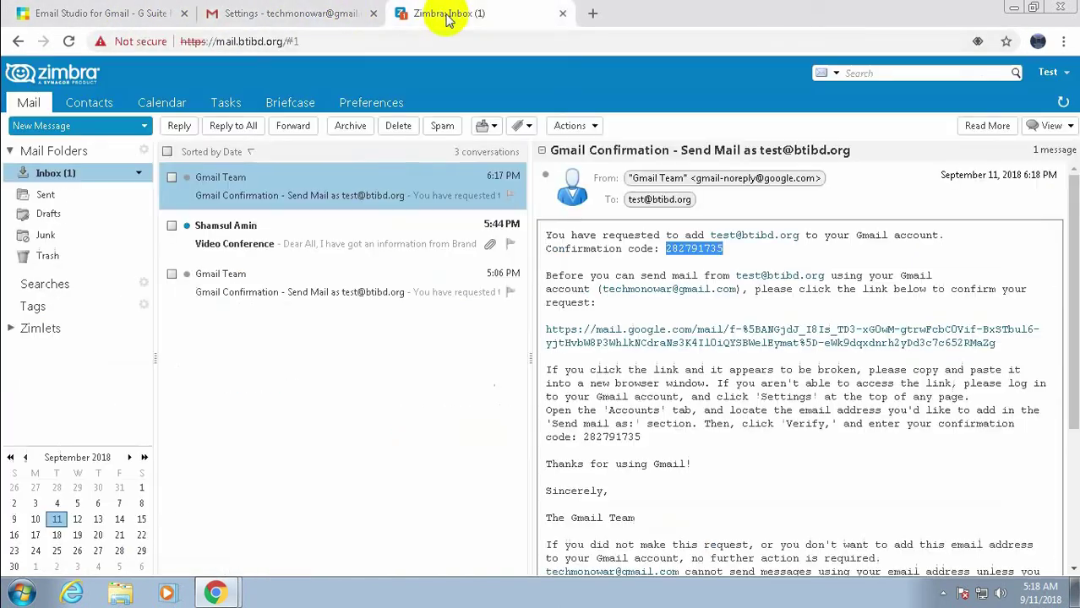
click(215, 593)
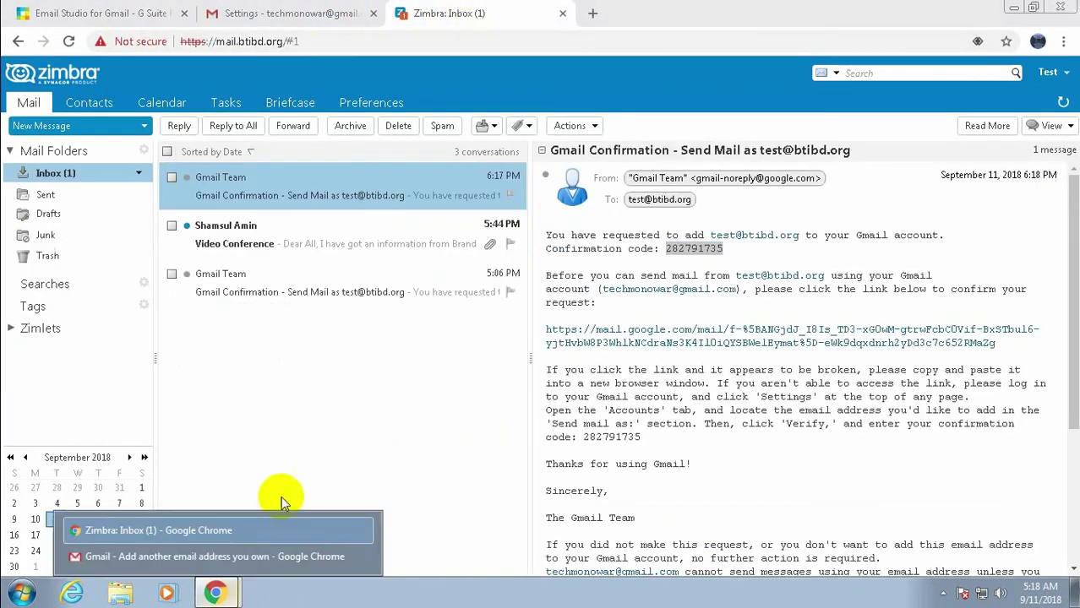
click(218, 555)
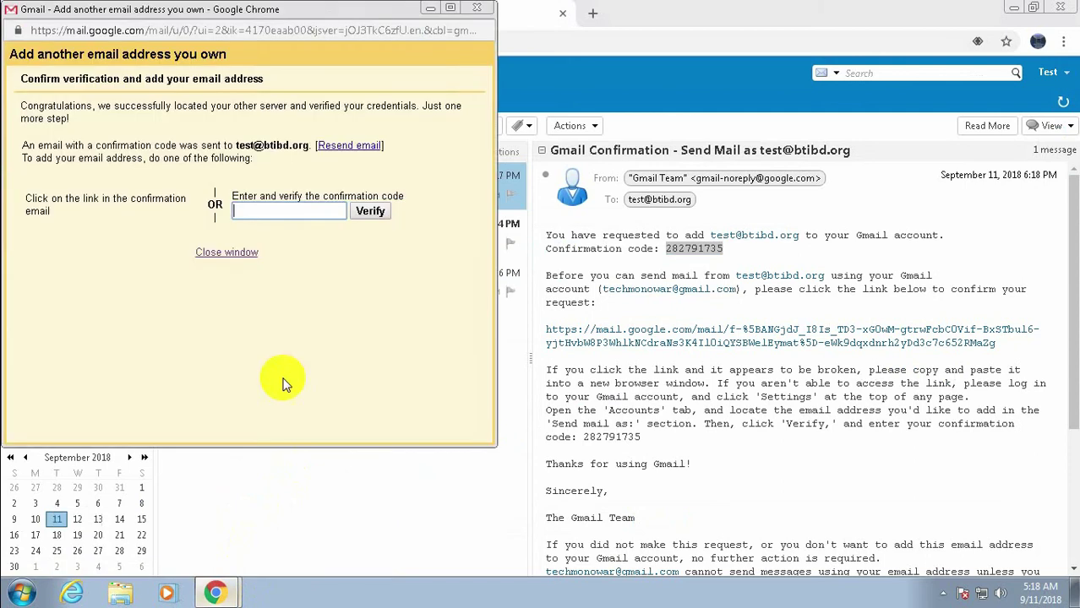
Step: Paste the emailed code to verify the btibd.org address, then go back to the Gmail inbox
right_click(266, 211)
click(309, 306)
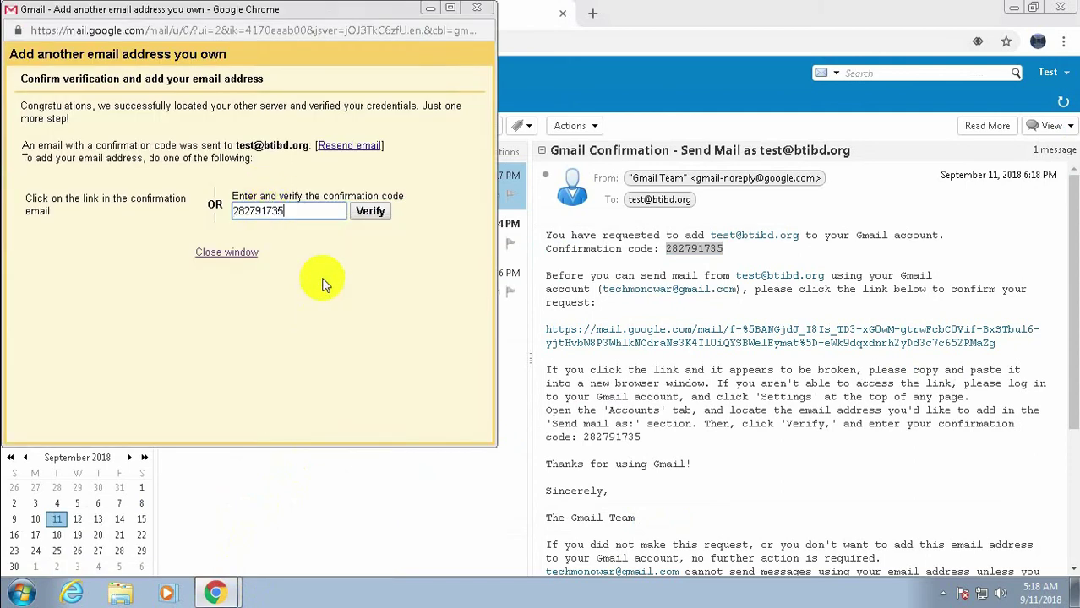
click(370, 212)
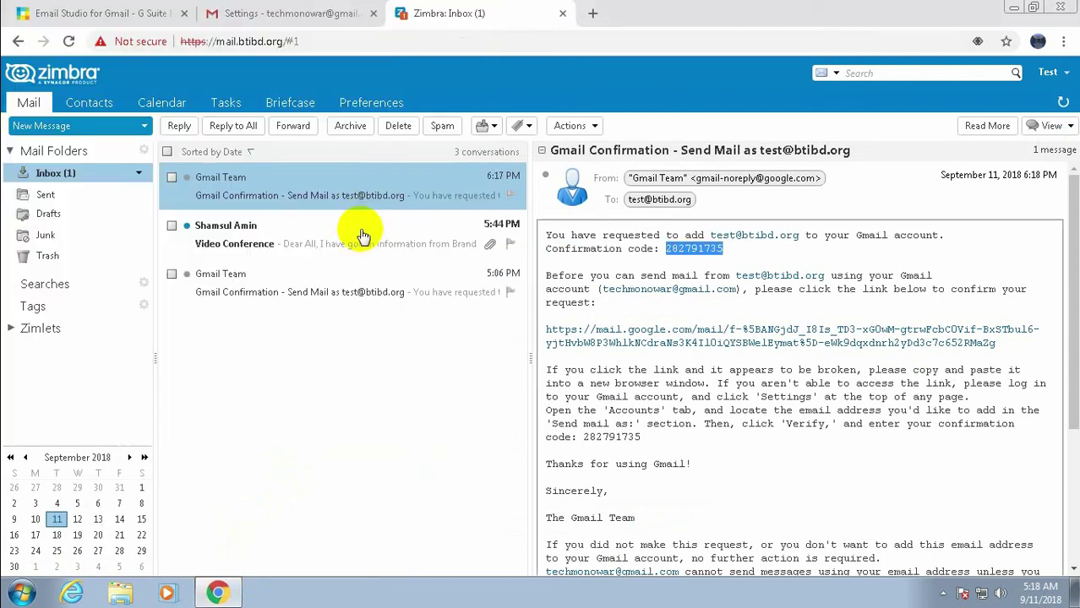
click(279, 13)
click(58, 186)
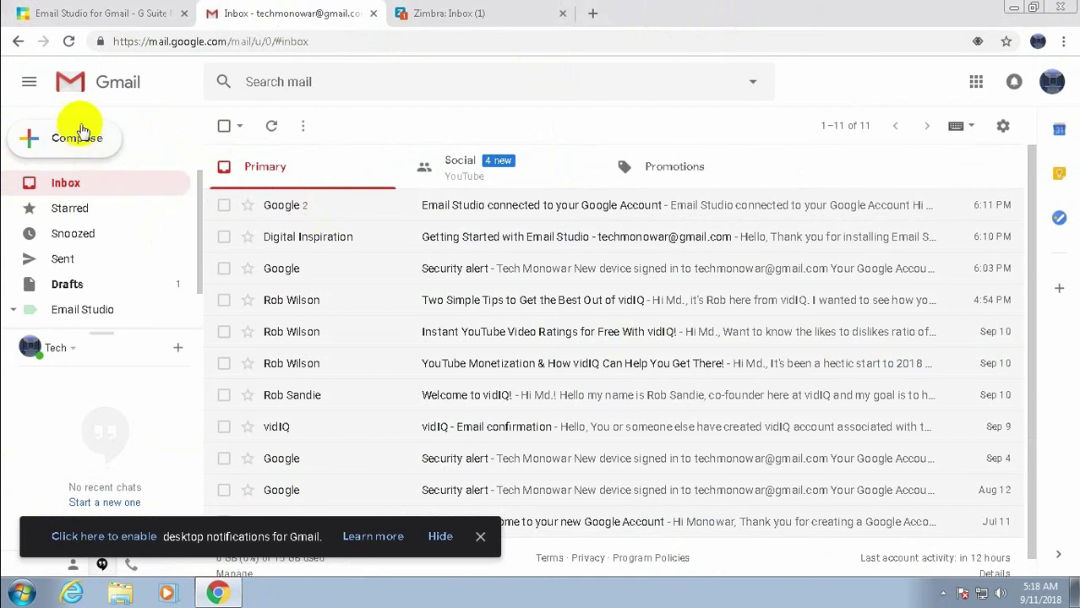
Step: Compose a new message from the 'Test' btibd.org alias and open the Security alert email behind it
click(65, 142)
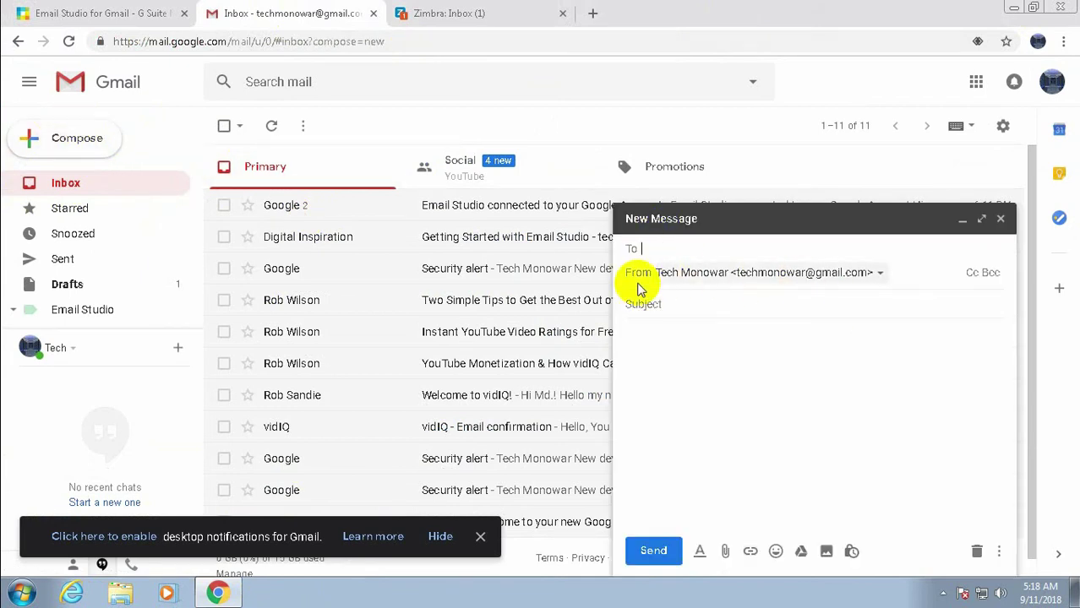
click(880, 275)
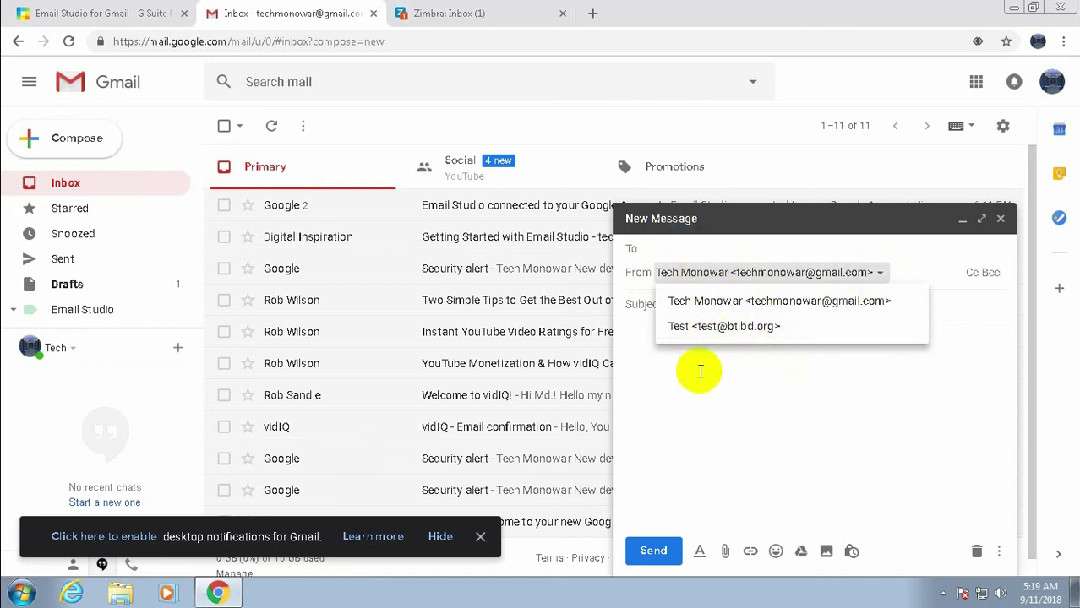
click(727, 328)
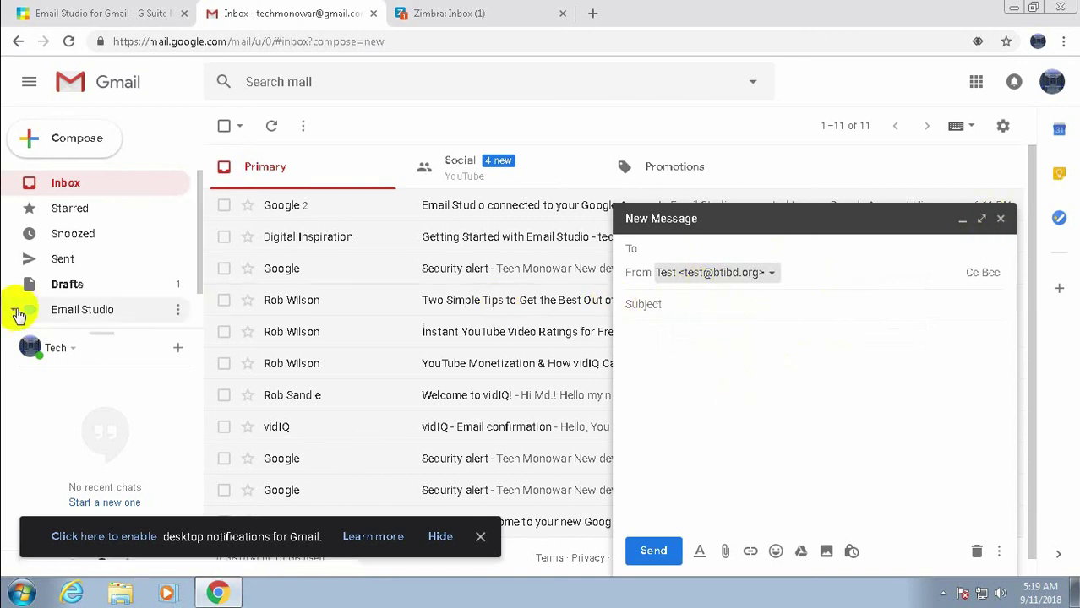
click(340, 270)
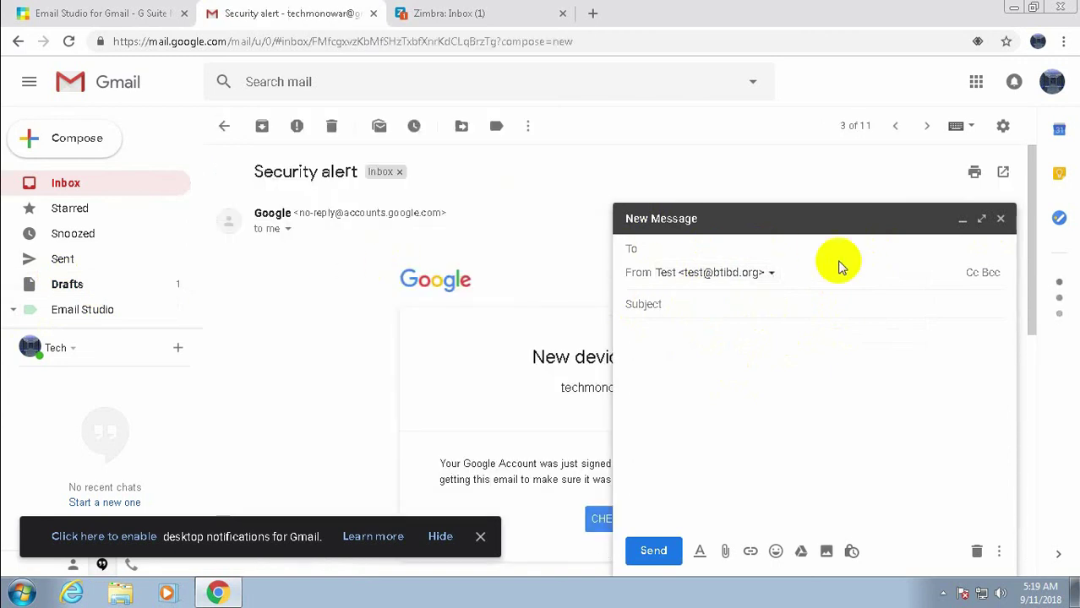
Step: Save the message as a draft, open Email Studio's Email Scheduler to add a schedule, then view the notes
click(1000, 219)
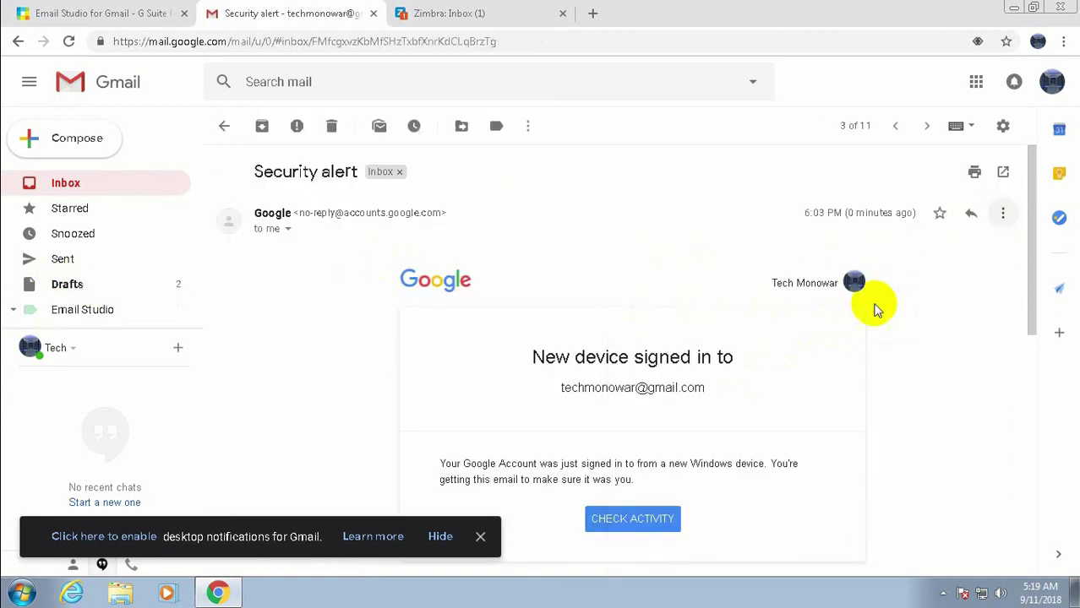
click(1060, 289)
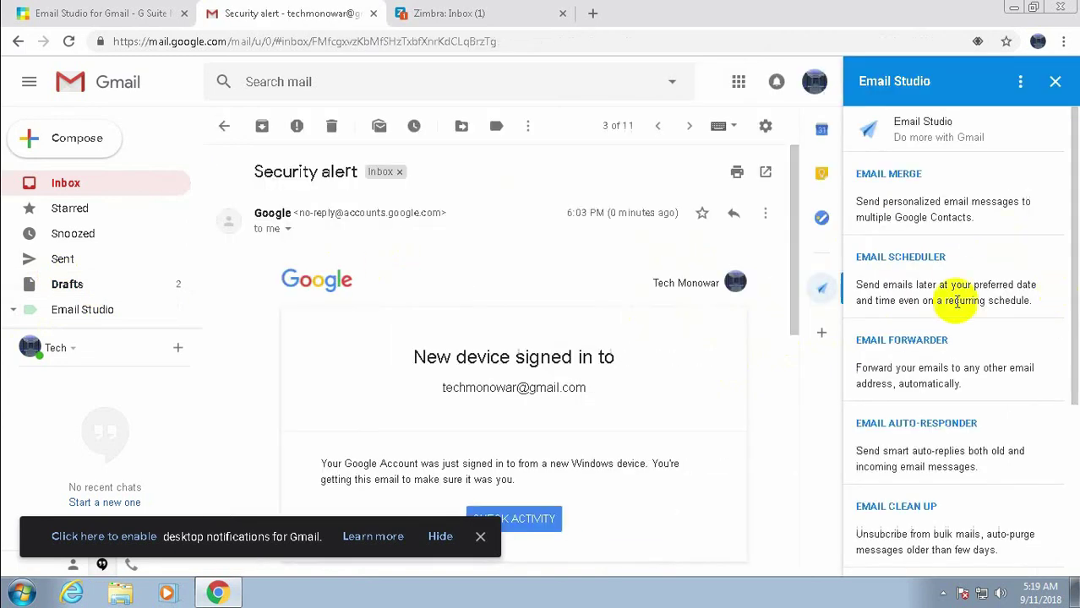
click(889, 264)
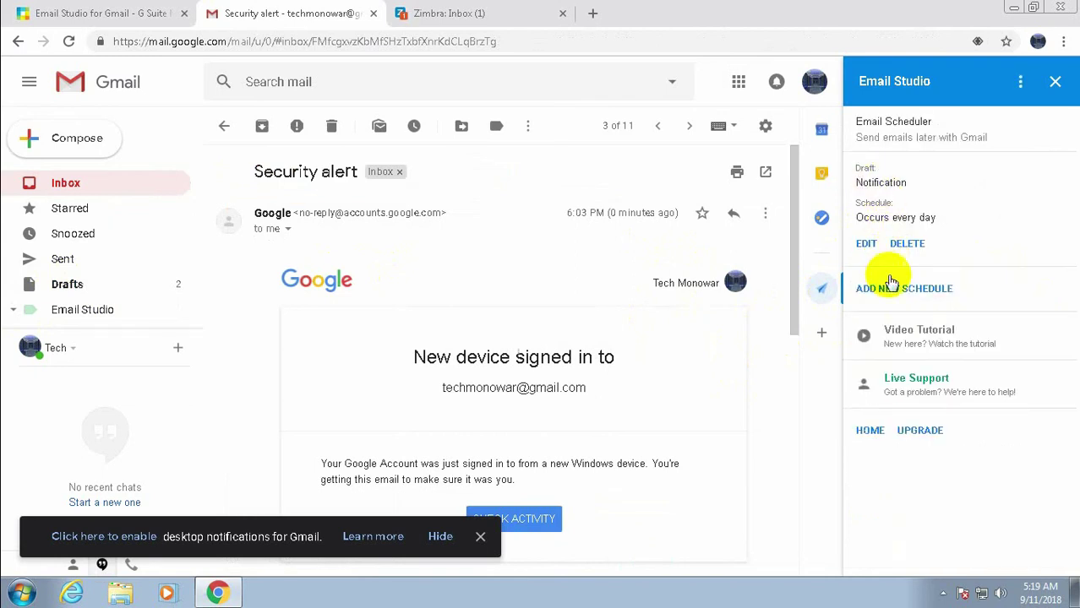
click(894, 289)
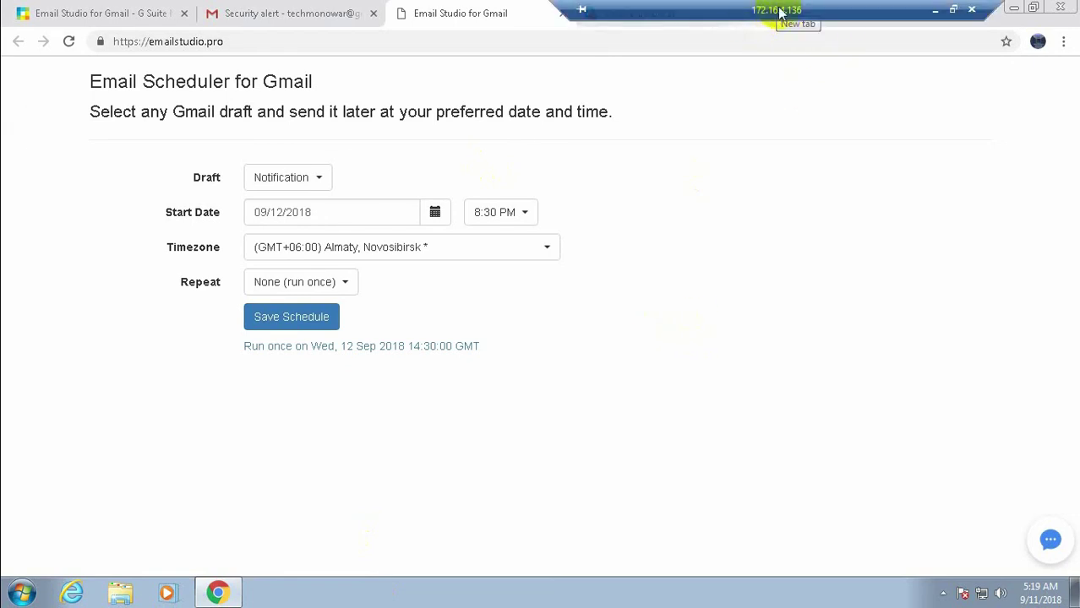
click(940, 12)
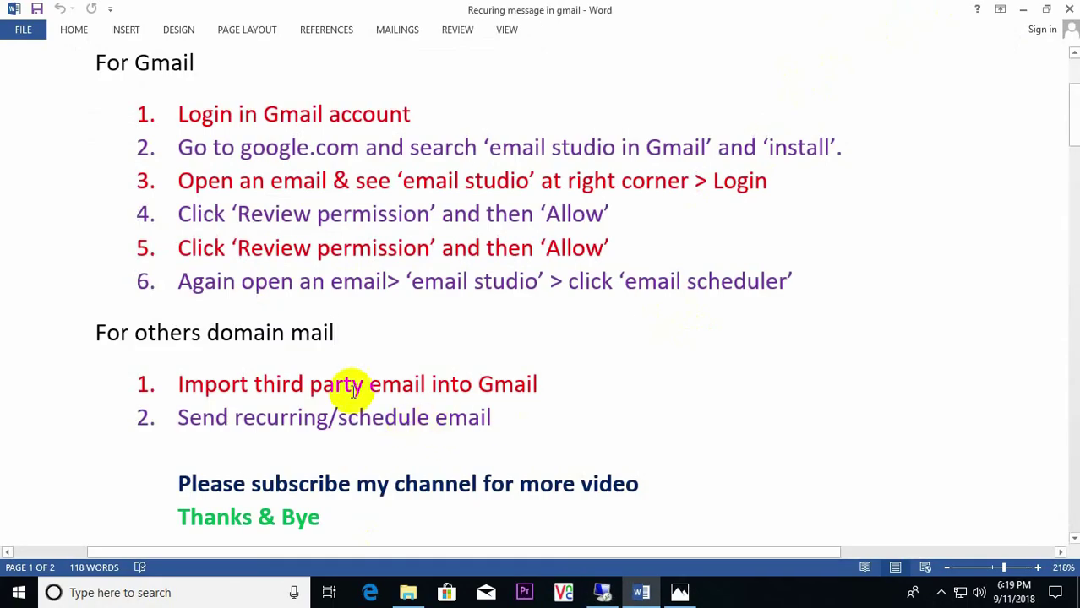
click(504, 355)
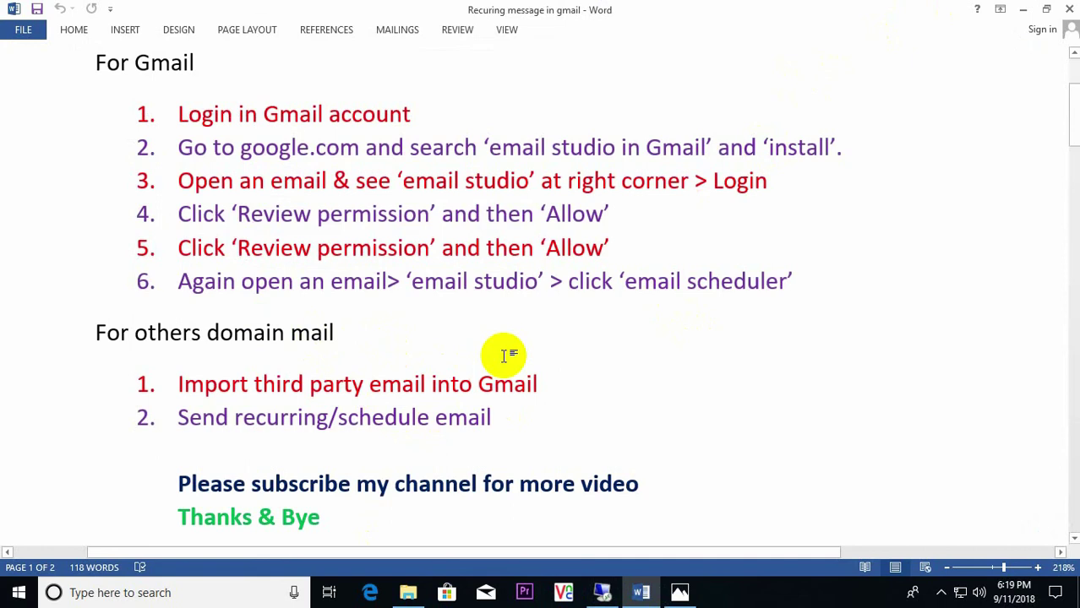